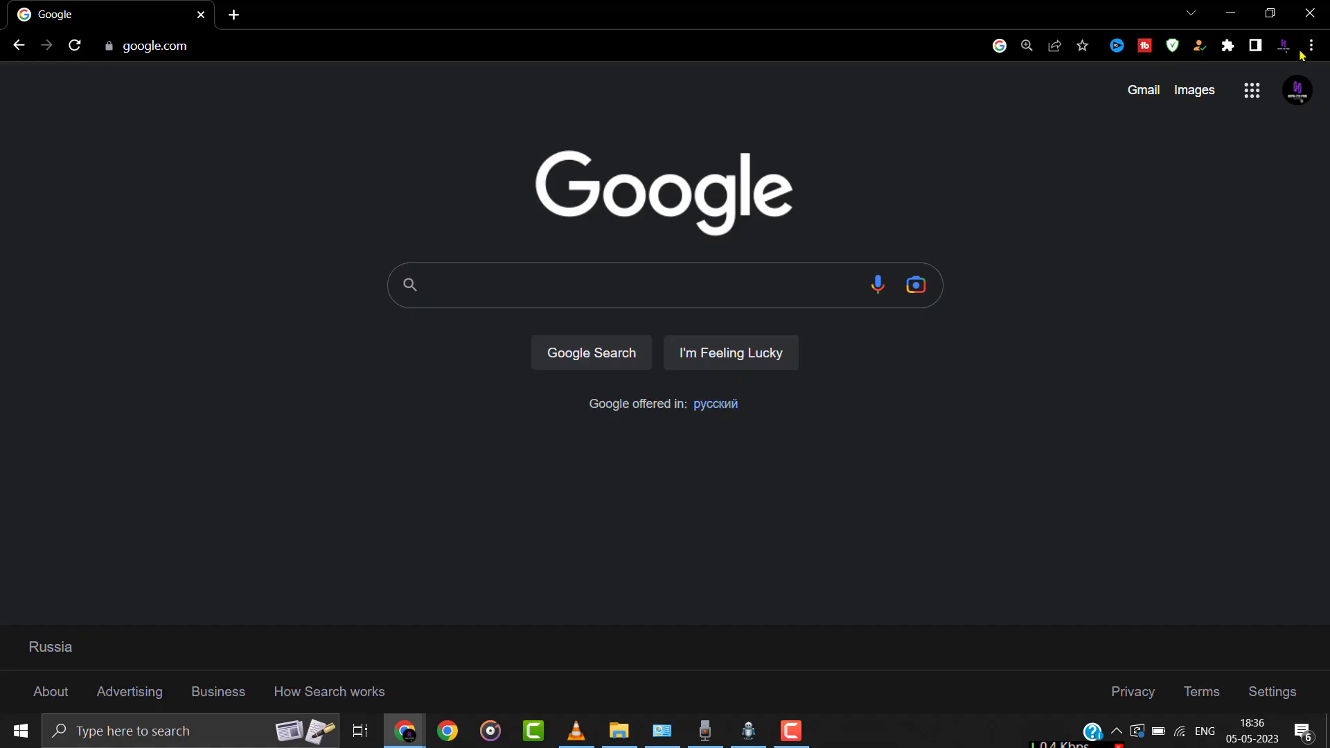
Set Chrome's Safe Browsing to No protection under Privacy and security > Security and confirm turning it off.
{"action": "left_click", "coordinate": [1312, 49]}
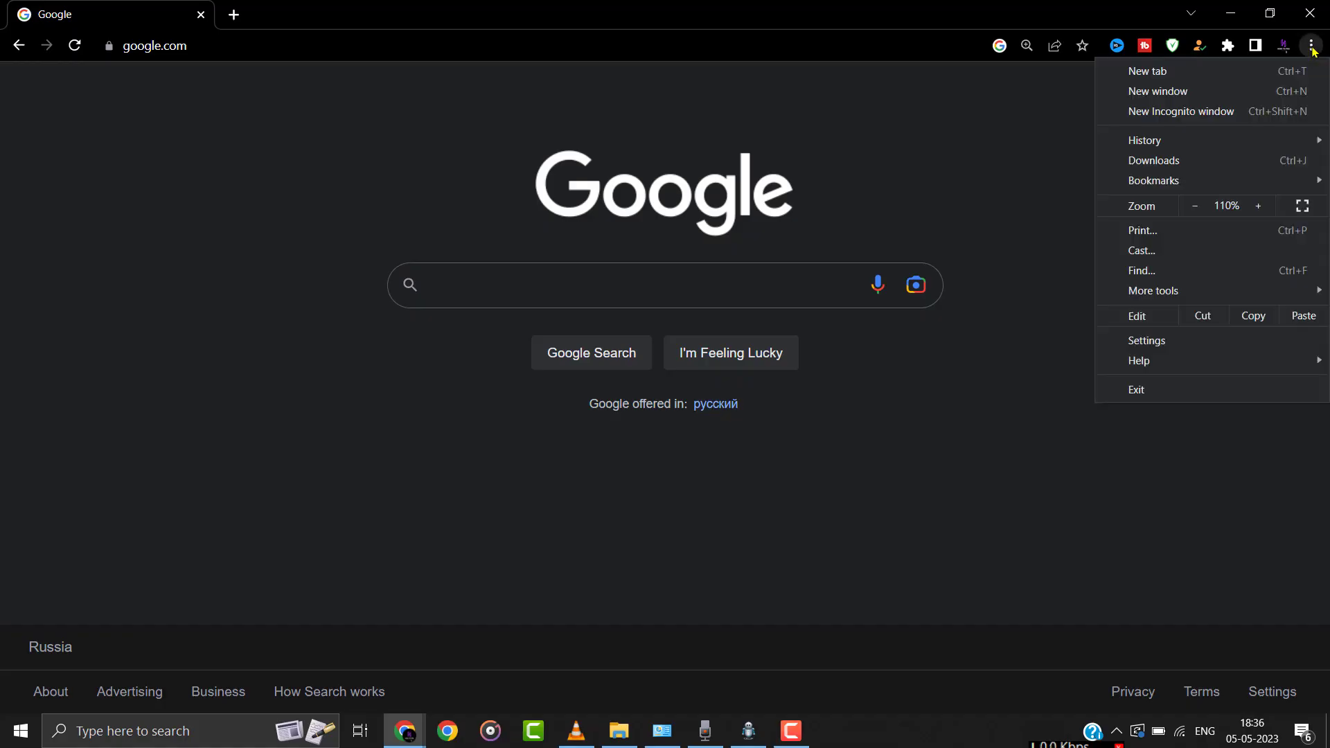
{"action": "left_click", "coordinate": [1158, 341]}
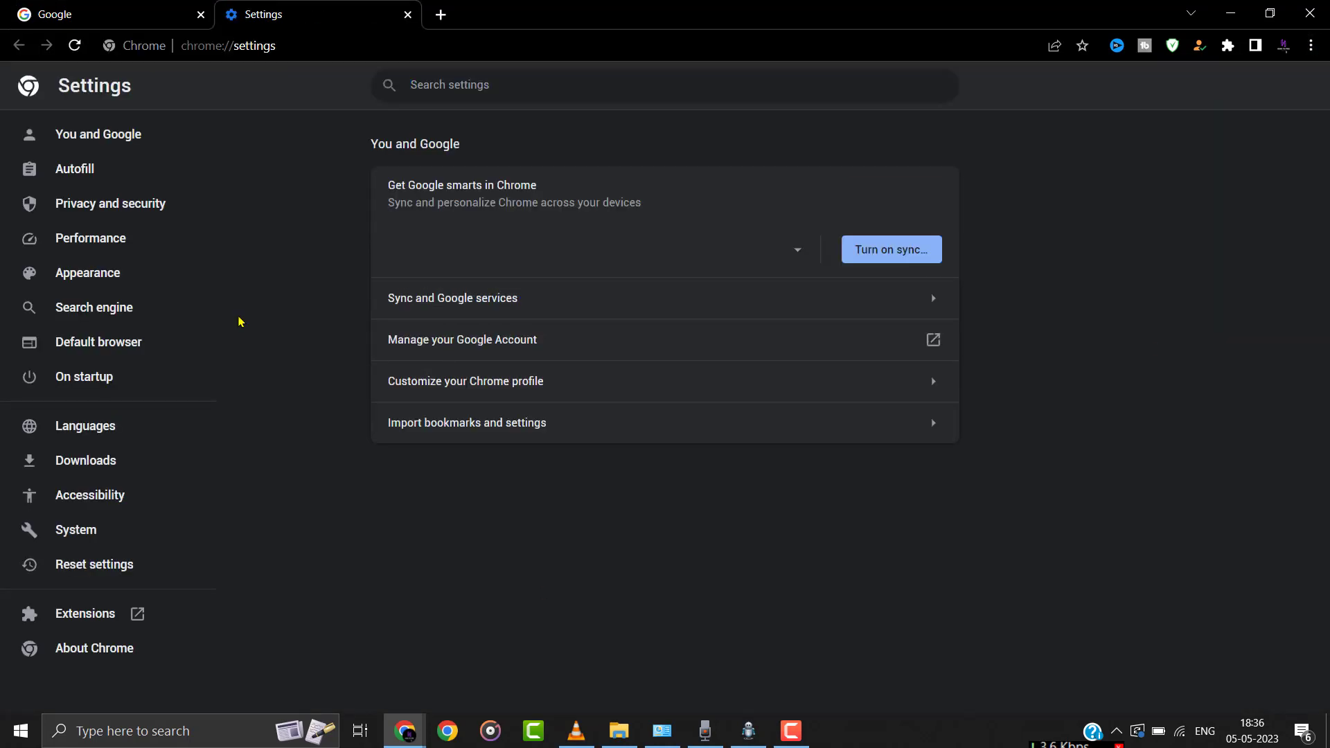
{"action": "left_click", "coordinate": [165, 208]}
{"action": "scroll", "coordinate": [825, 573], "scroll_direction": "down", "scroll_amount": 1}
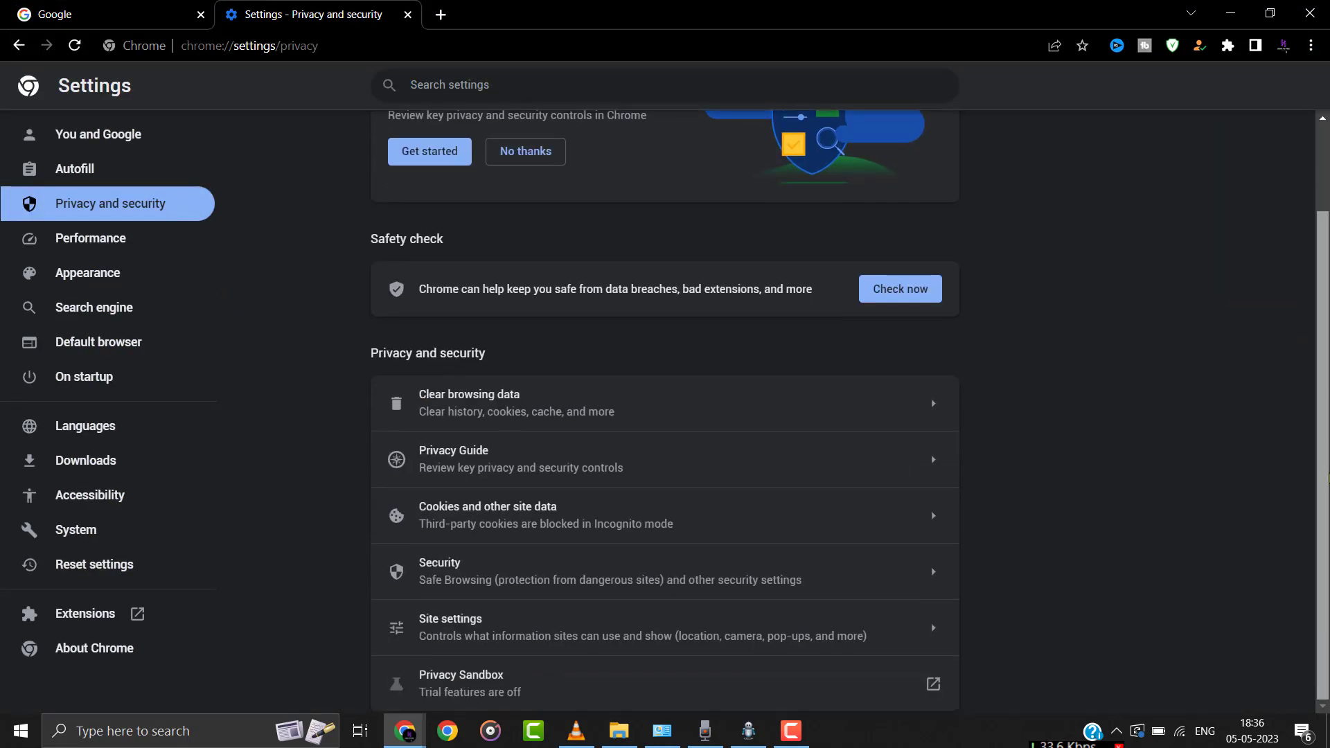
{"action": "left_click", "coordinate": [778, 579]}
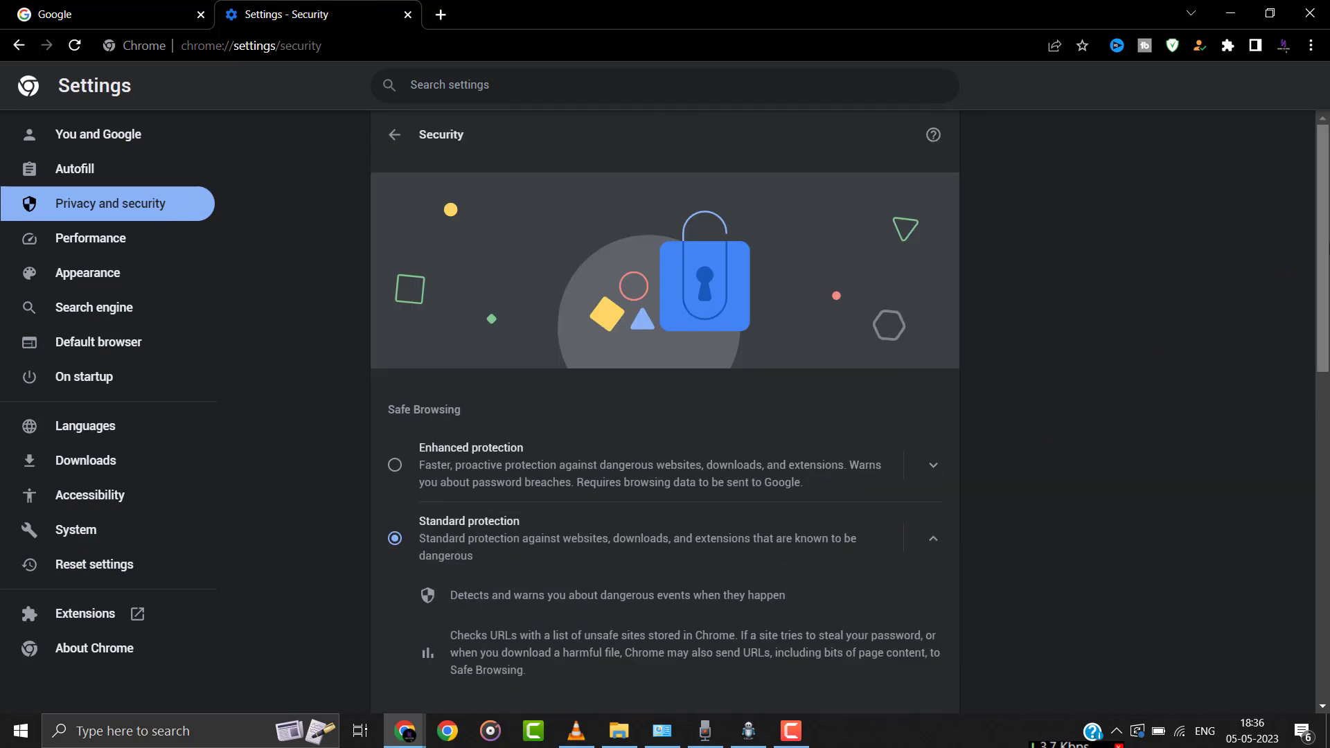
{"action": "scroll", "coordinate": [407, 558], "scroll_direction": "down", "scroll_amount": 5}
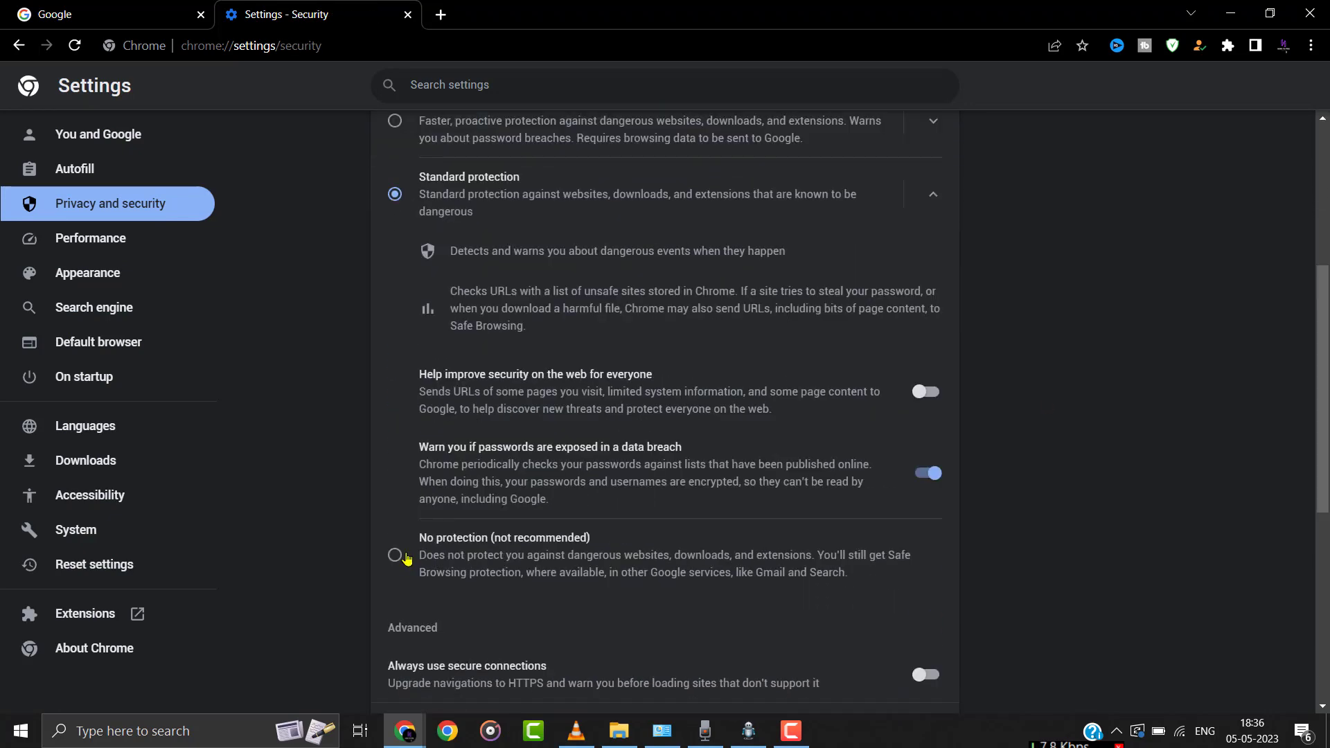
{"action": "left_click", "coordinate": [395, 555]}
{"action": "left_click", "coordinate": [840, 448]}
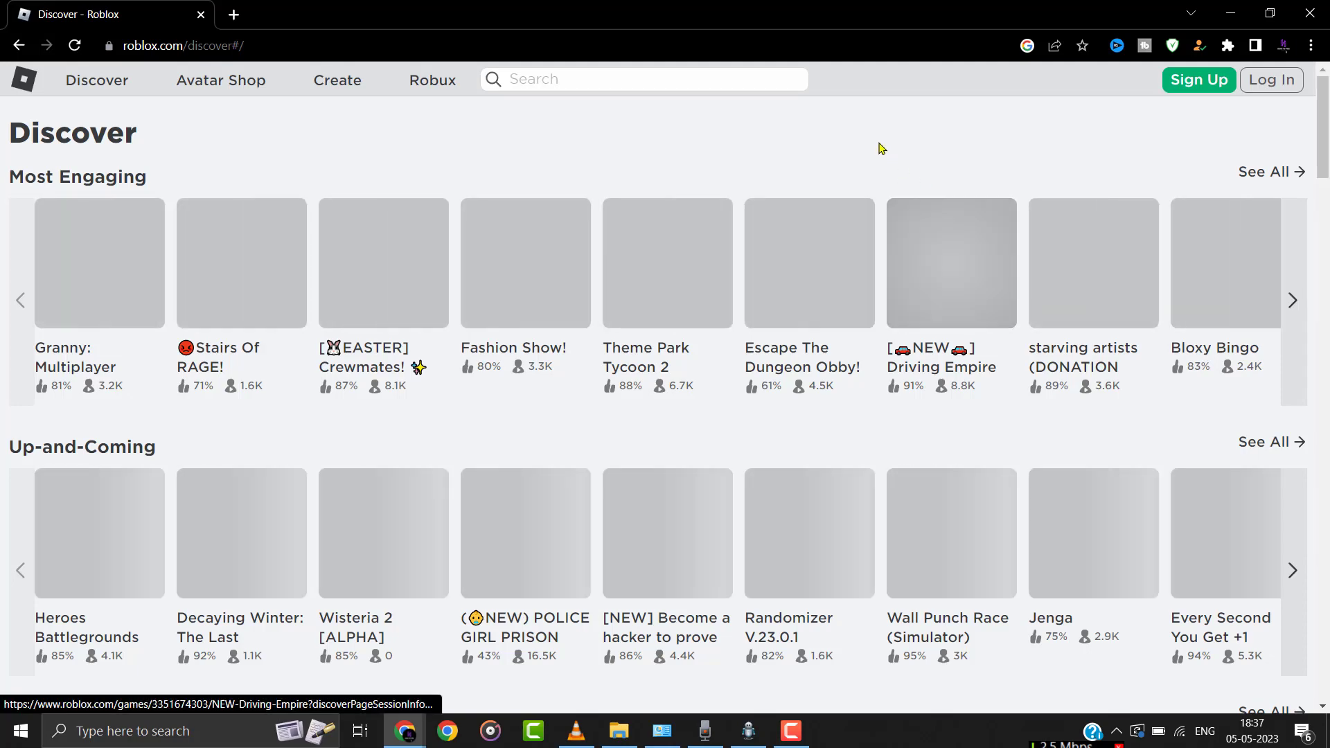
{"action": "right_click", "coordinate": [513, 431]}
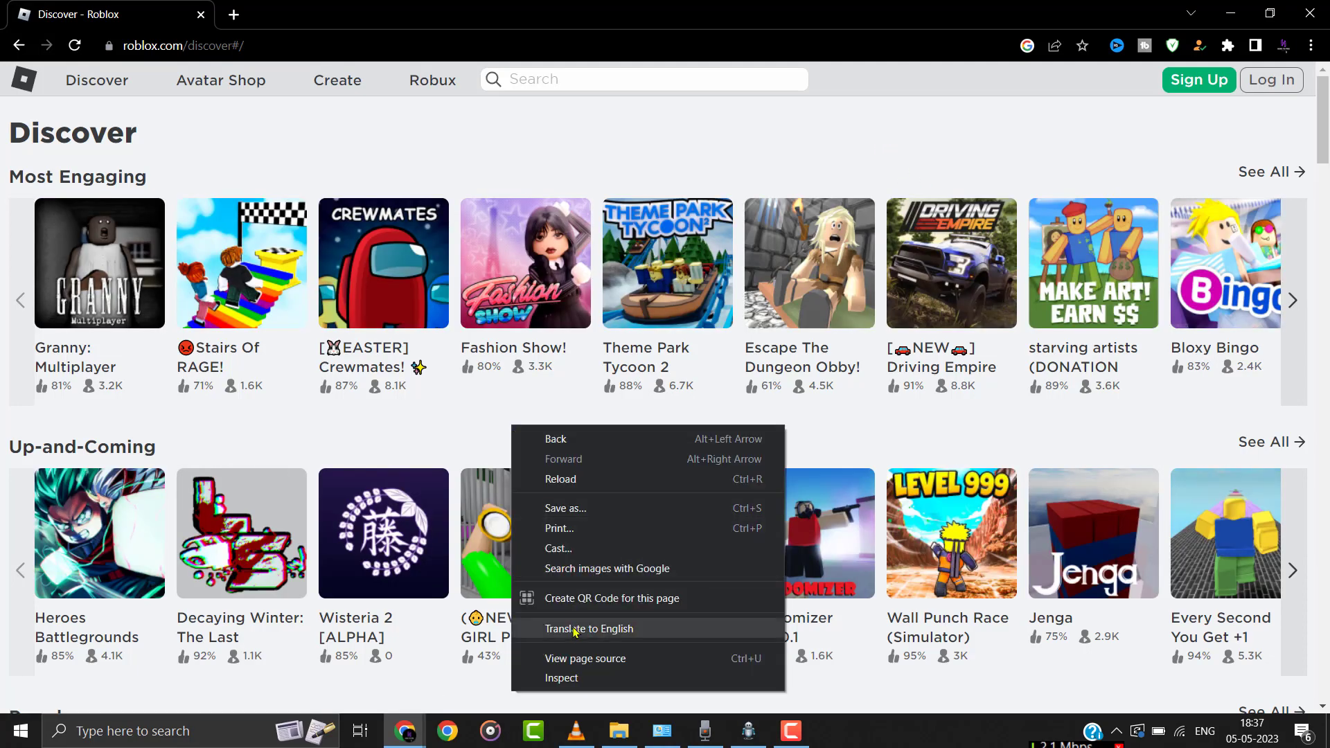
{"action": "left_click", "coordinate": [572, 682]}
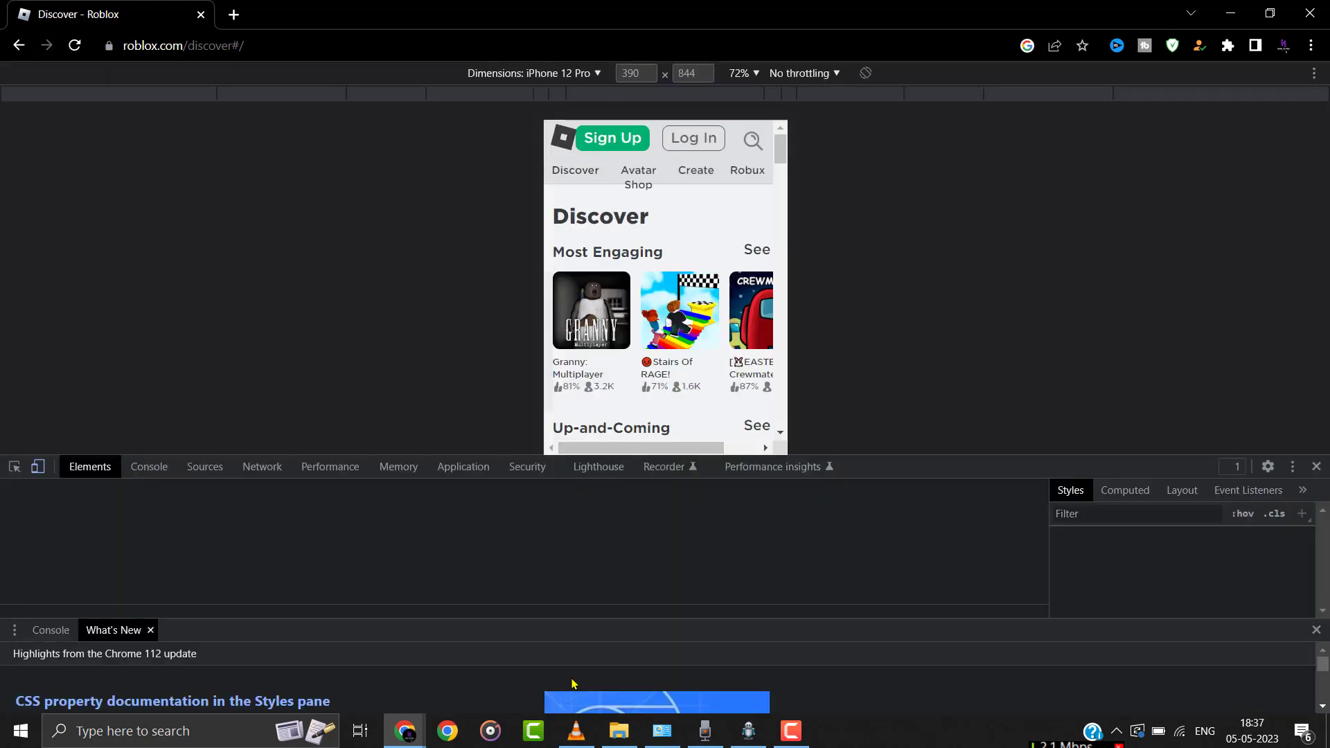
{"action": "left_click", "coordinate": [454, 469]}
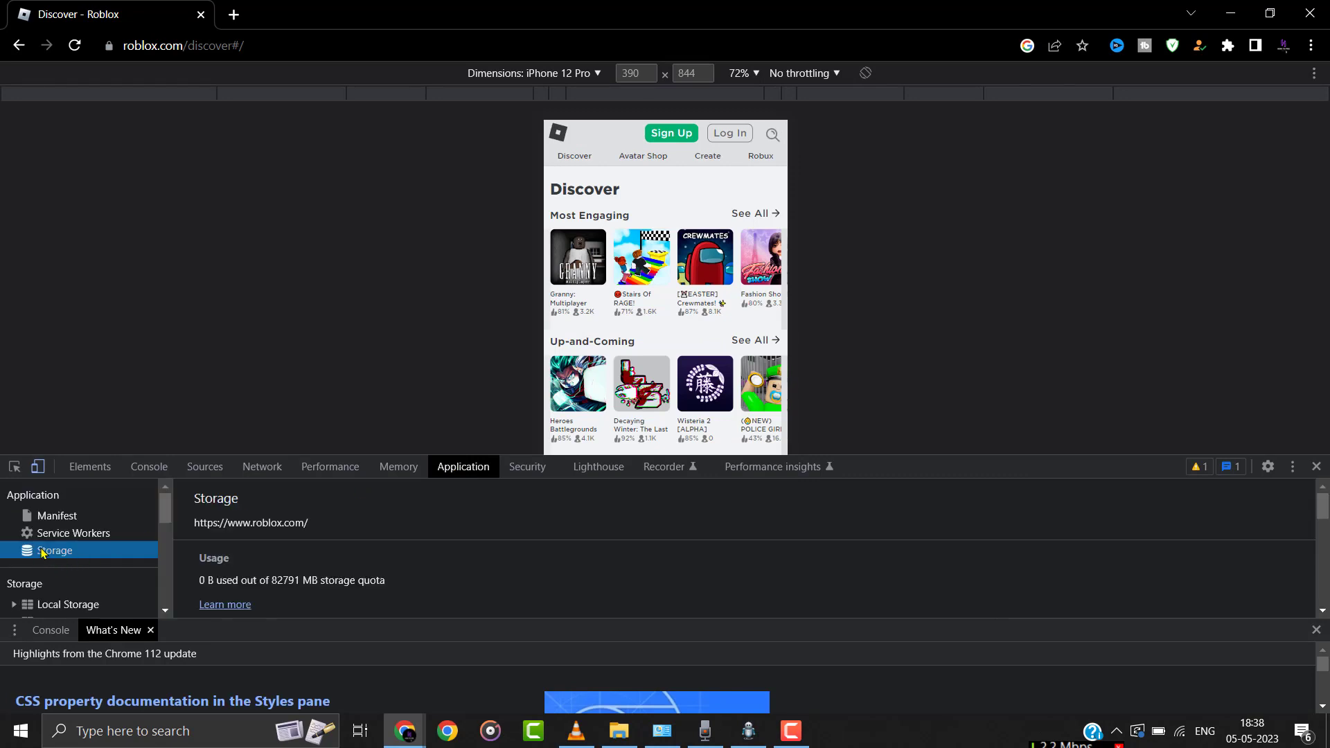
{"action": "left_click_drag", "start_coordinate": [1321, 506], "coordinate": [1321, 556]}
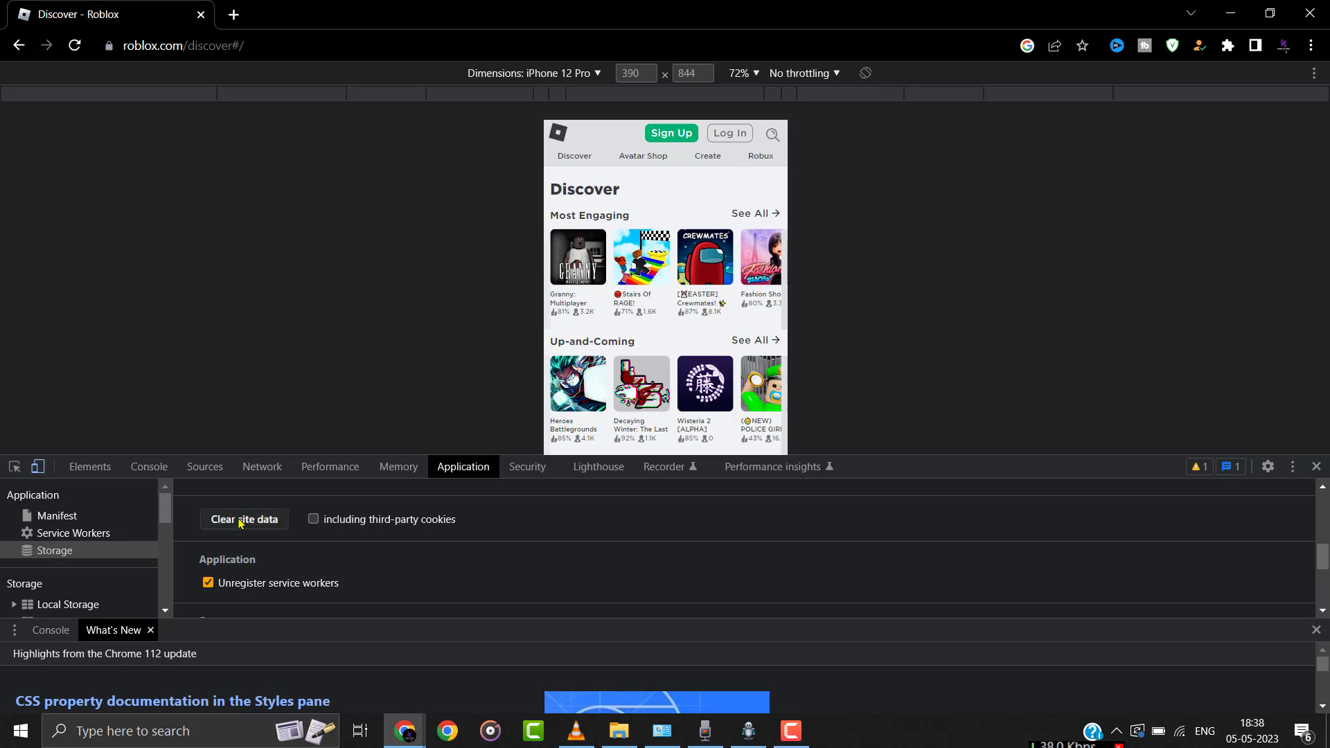
{"action": "left_click", "coordinate": [1317, 467]}
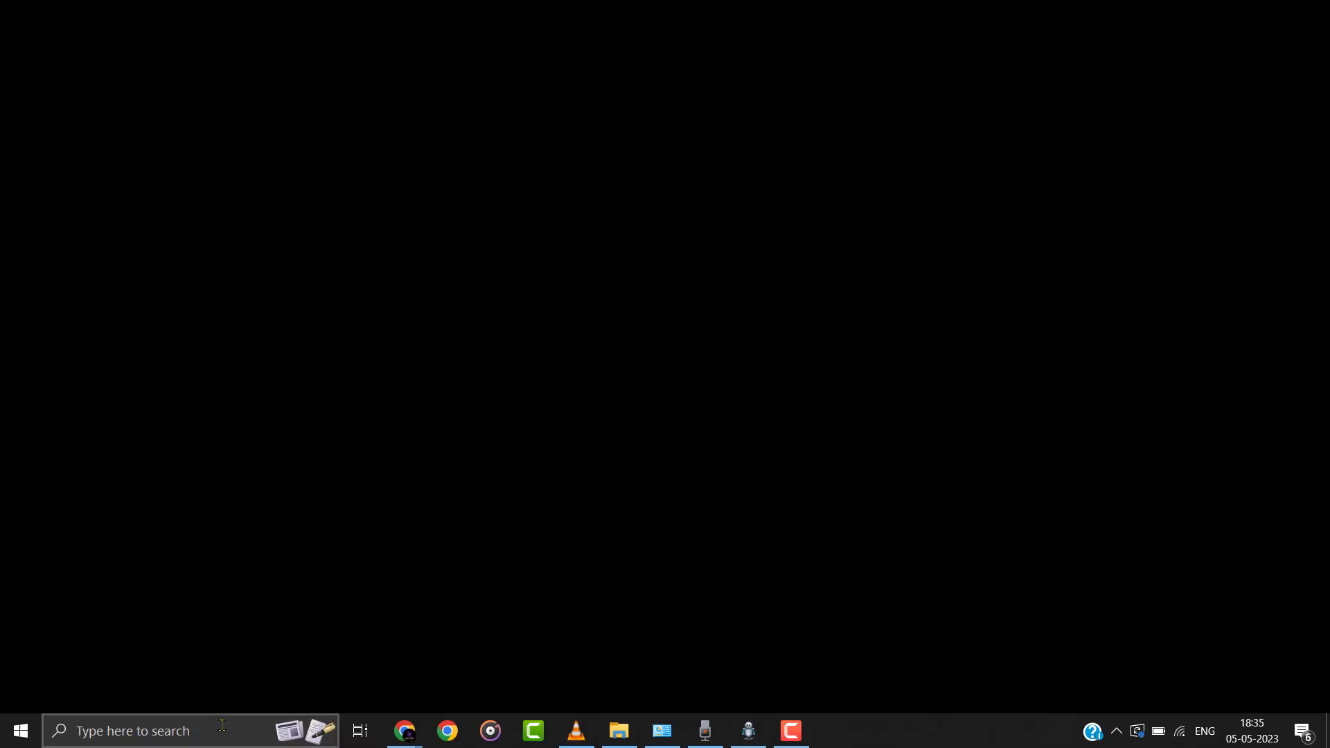
Open Control Panel by searching 'con'.
{"action": "left_click", "coordinate": [220, 725]}
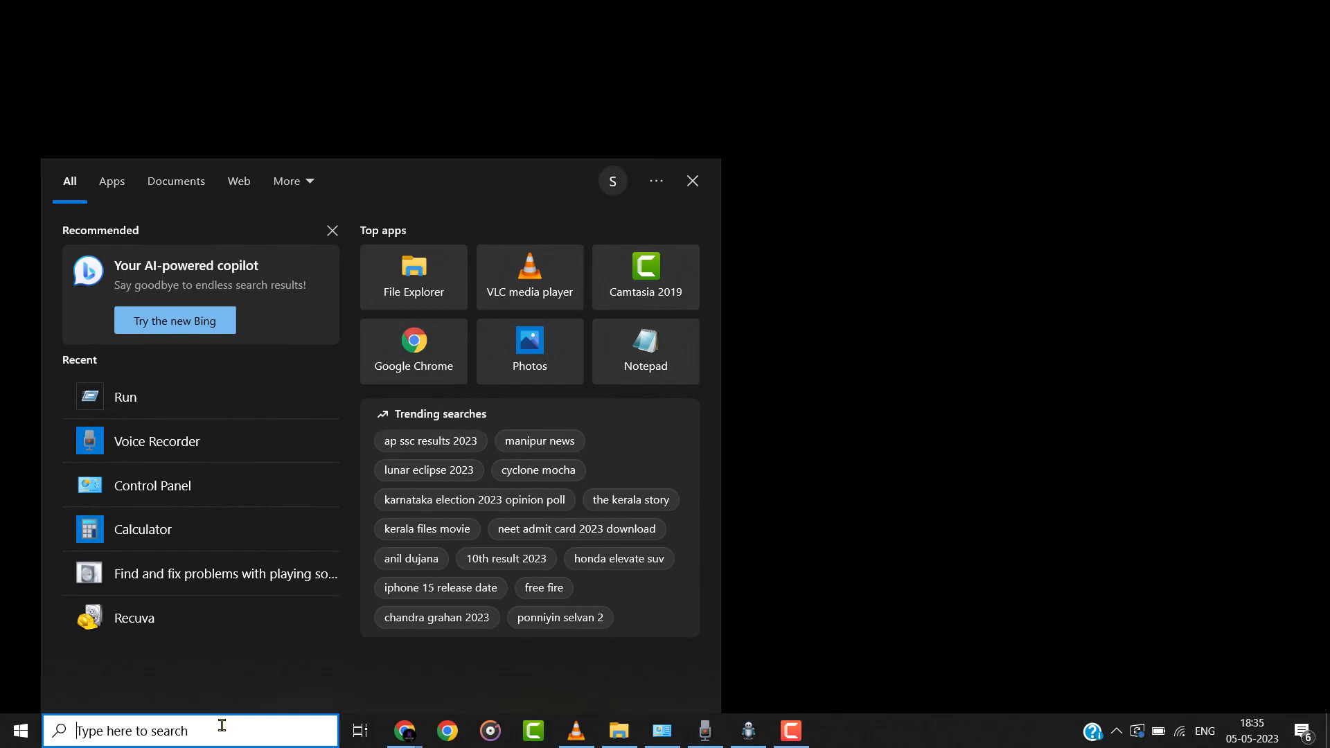
{"action": "type", "text": "con"}
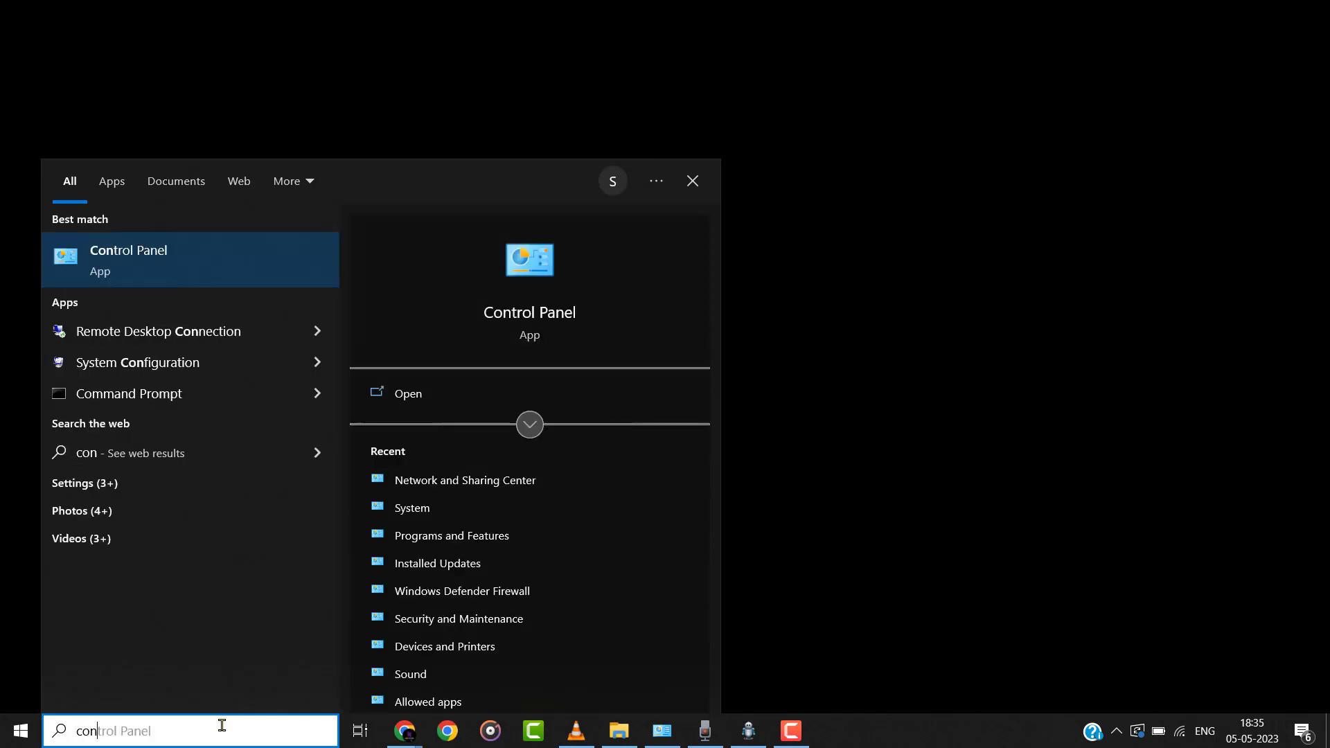
{"action": "key", "text": "Return"}
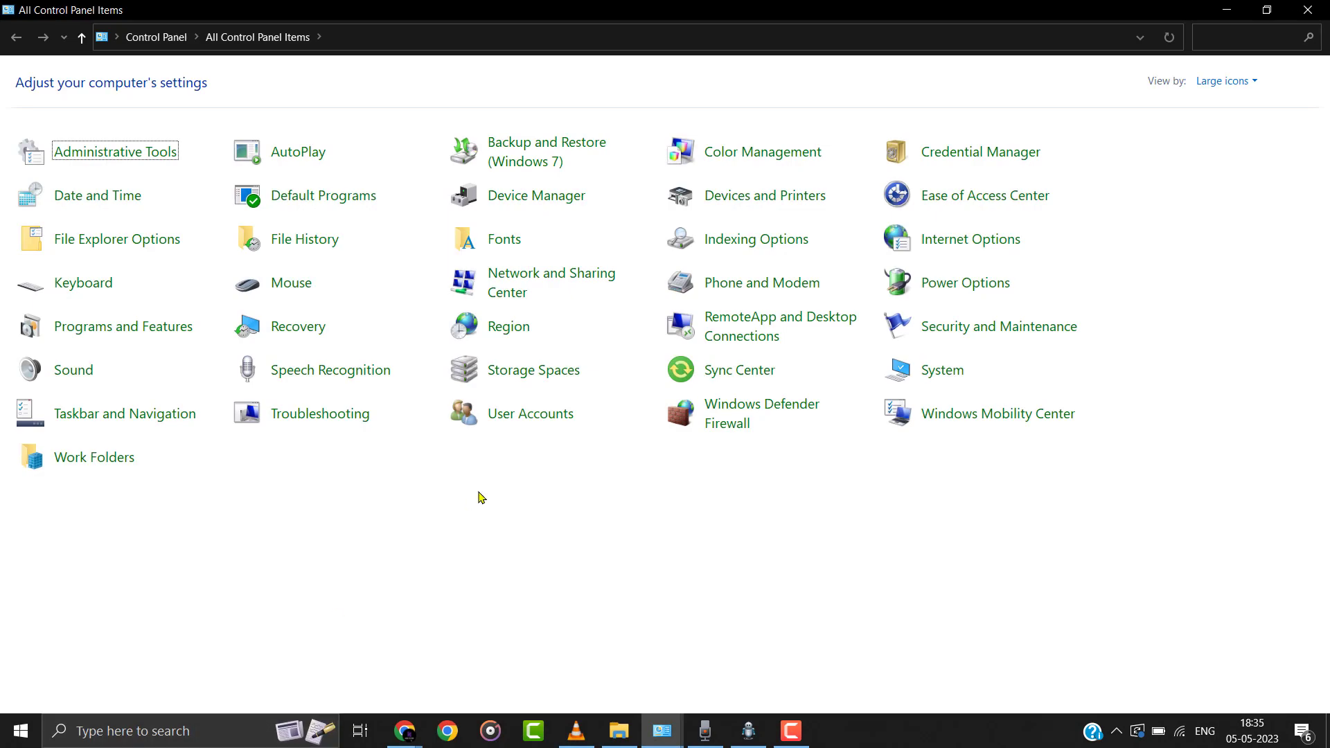
Open the Wi-Fi connection's properties from Network and Sharing Center and select Internet Protocol Version 4 (TCP/IPv4).
{"action": "left_click", "coordinate": [510, 297]}
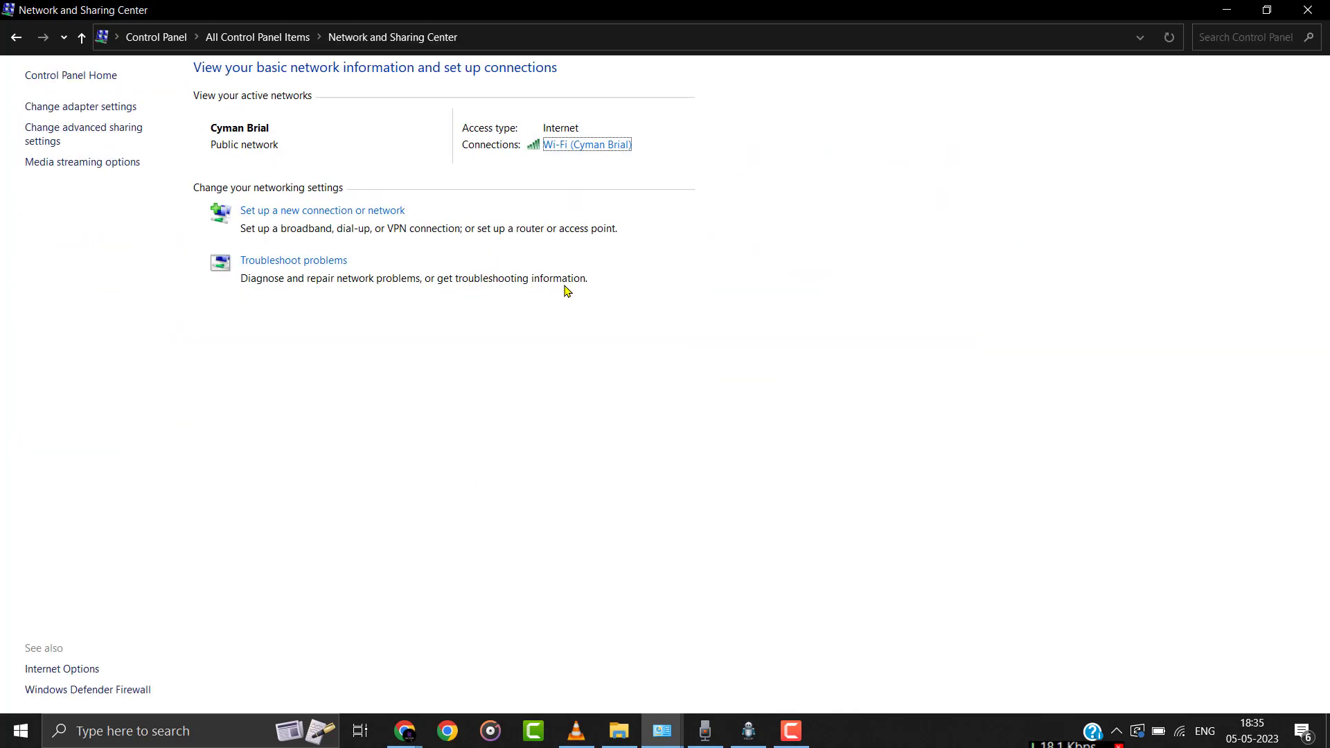
{"action": "left_click", "coordinate": [588, 146]}
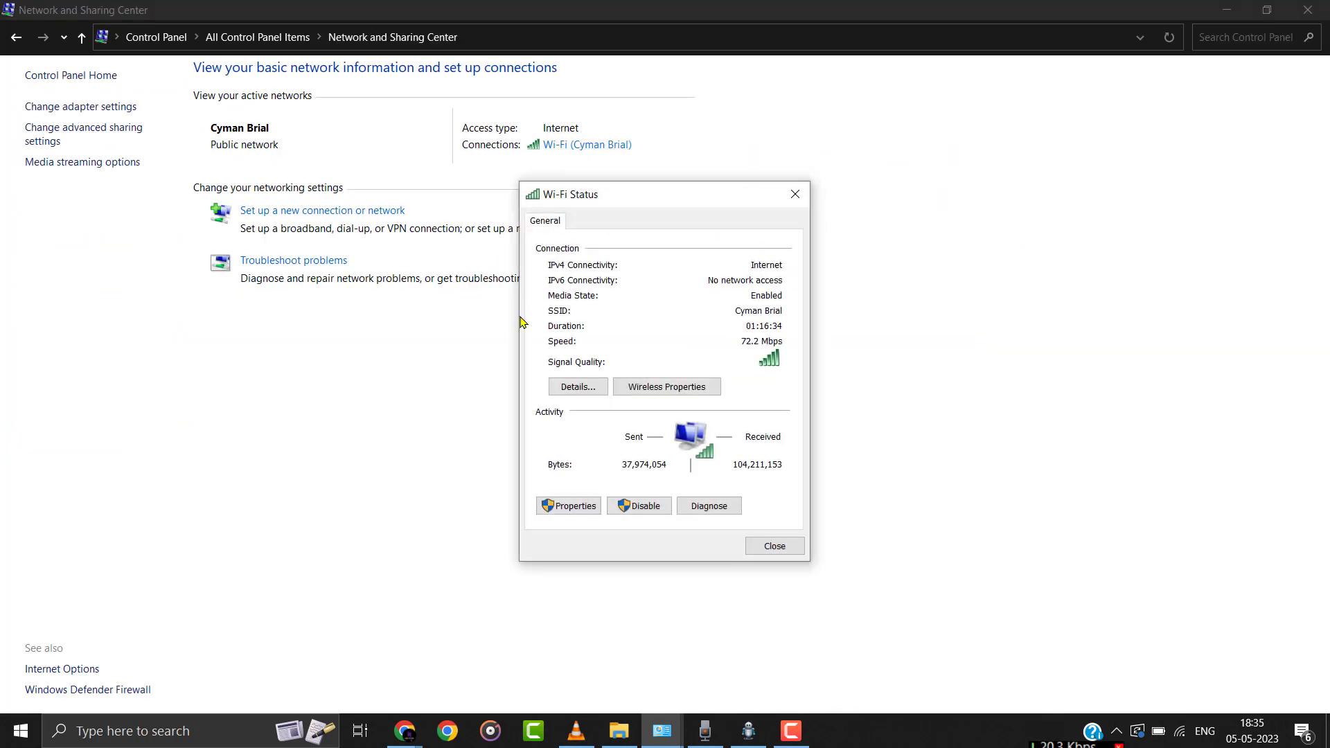
{"action": "left_click", "coordinate": [582, 507]}
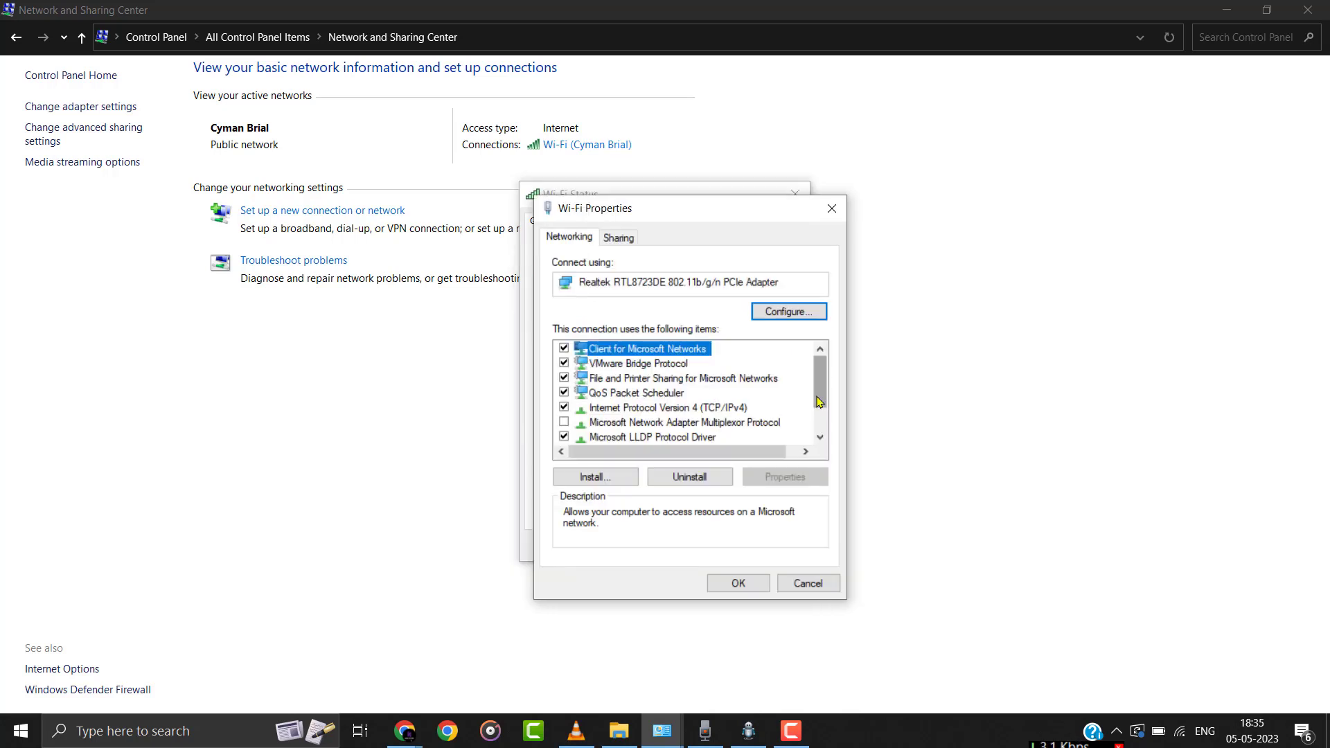
{"action": "left_click_drag", "start_coordinate": [819, 401], "coordinate": [819, 411]}
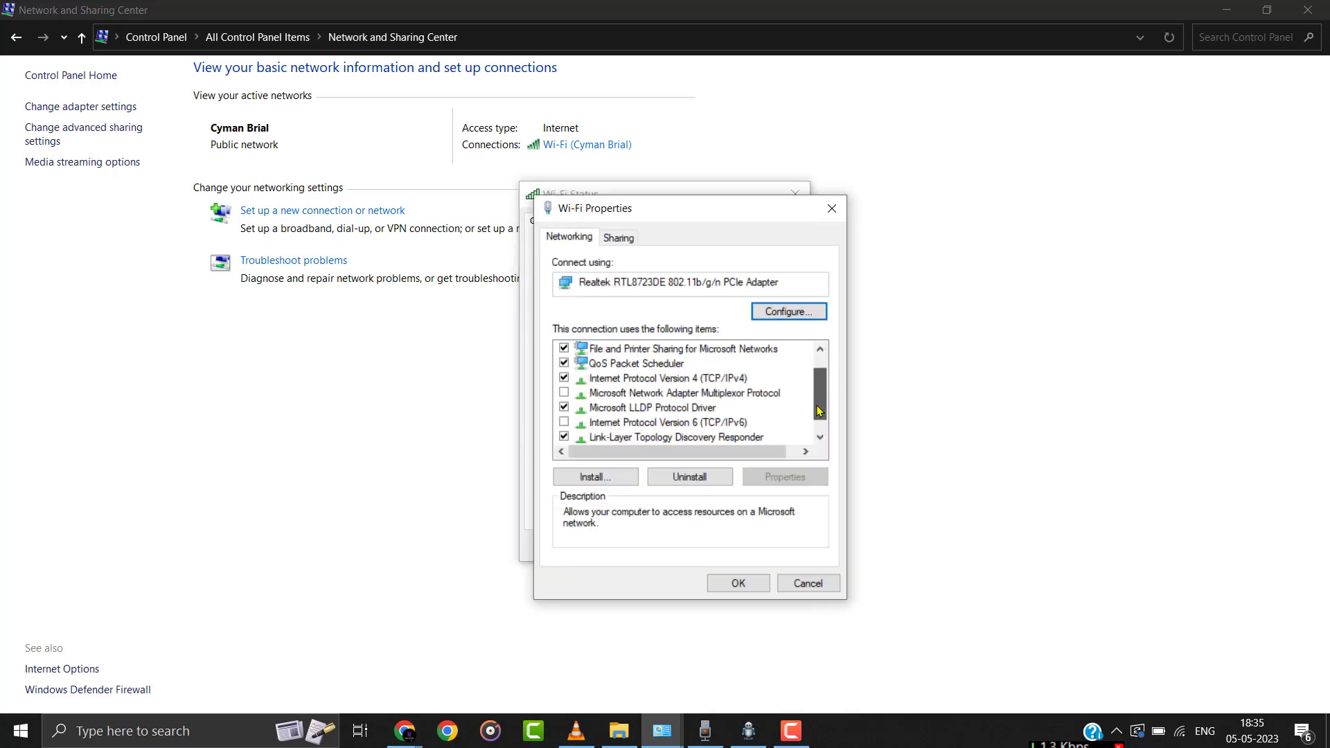
{"action": "left_click", "coordinate": [669, 381]}
Enter DNS servers 8.8.8.8 and 8.8.4.4 in the Wi-Fi IPv4 properties and confirm both dialogs.
{"action": "left_click", "coordinate": [796, 481]}
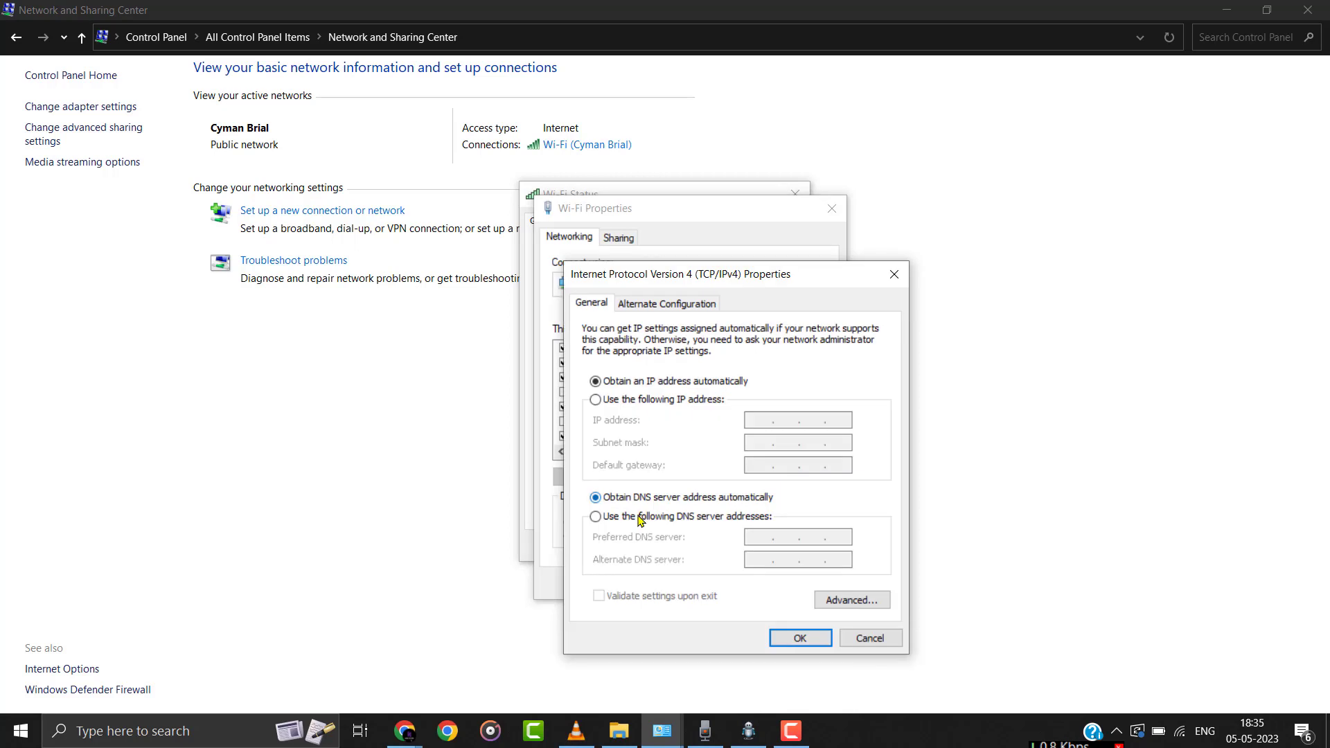
{"action": "left_click", "coordinate": [732, 518]}
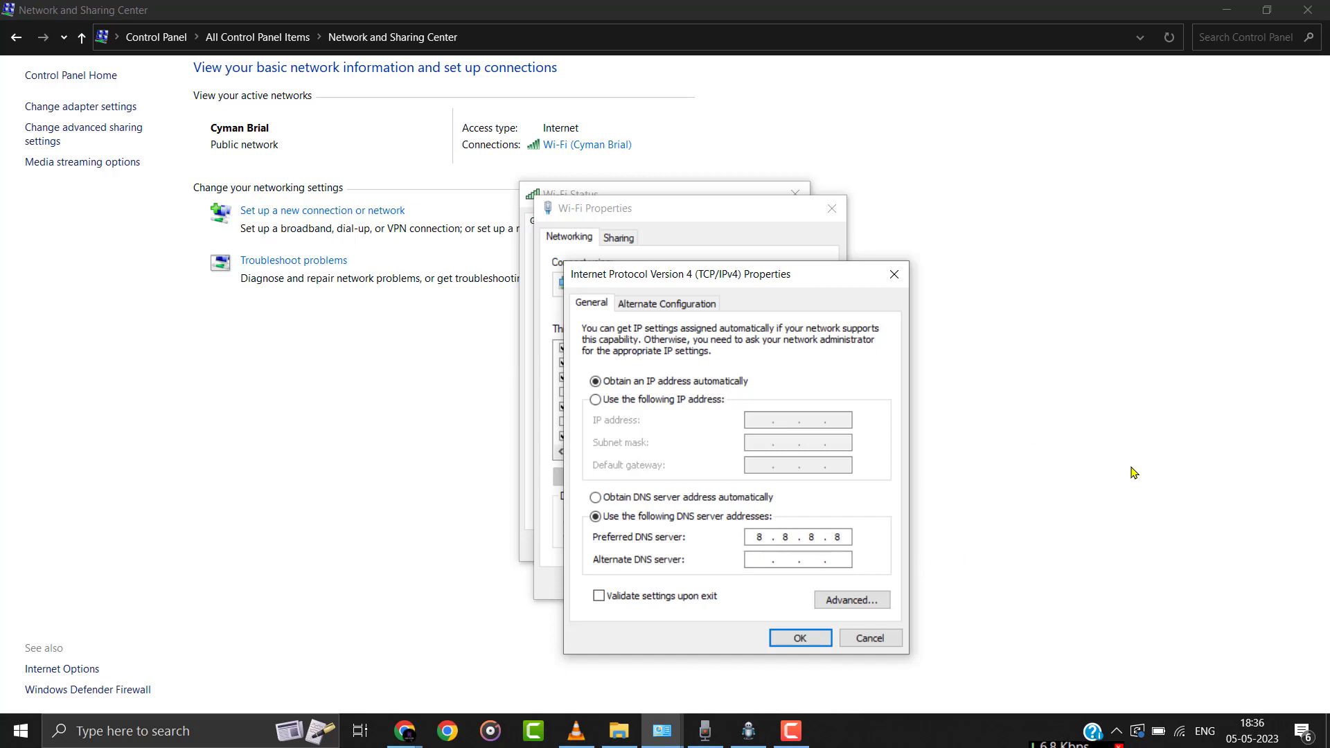
{"action": "left_click", "coordinate": [801, 638]}
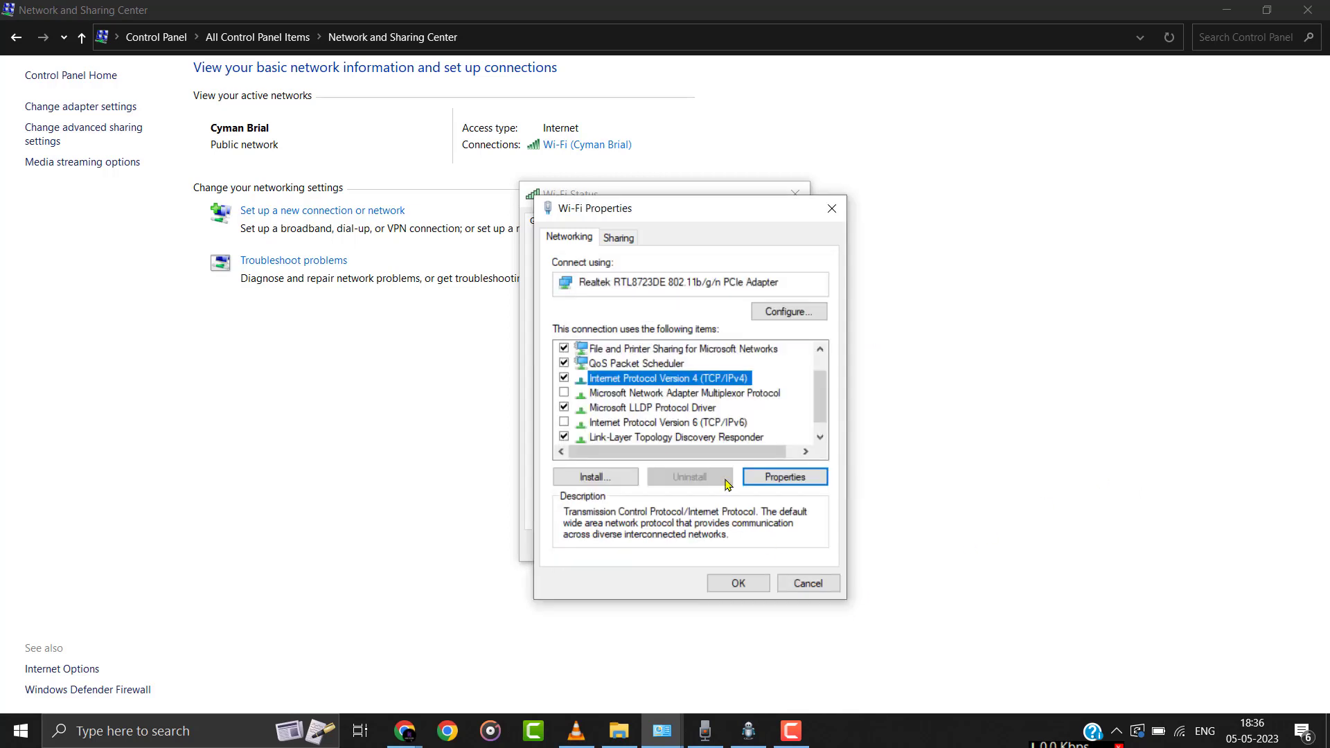
{"action": "left_click", "coordinate": [603, 424]}
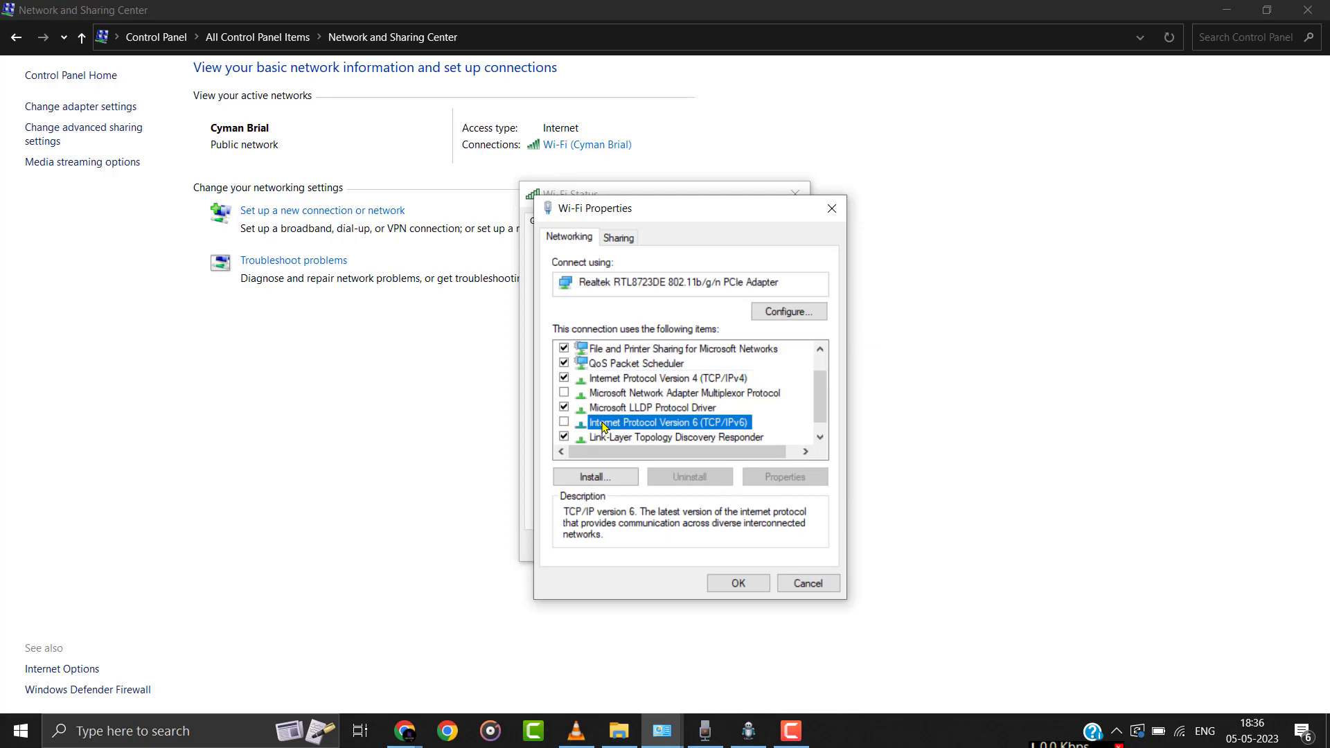
{"action": "left_click", "coordinate": [739, 583]}
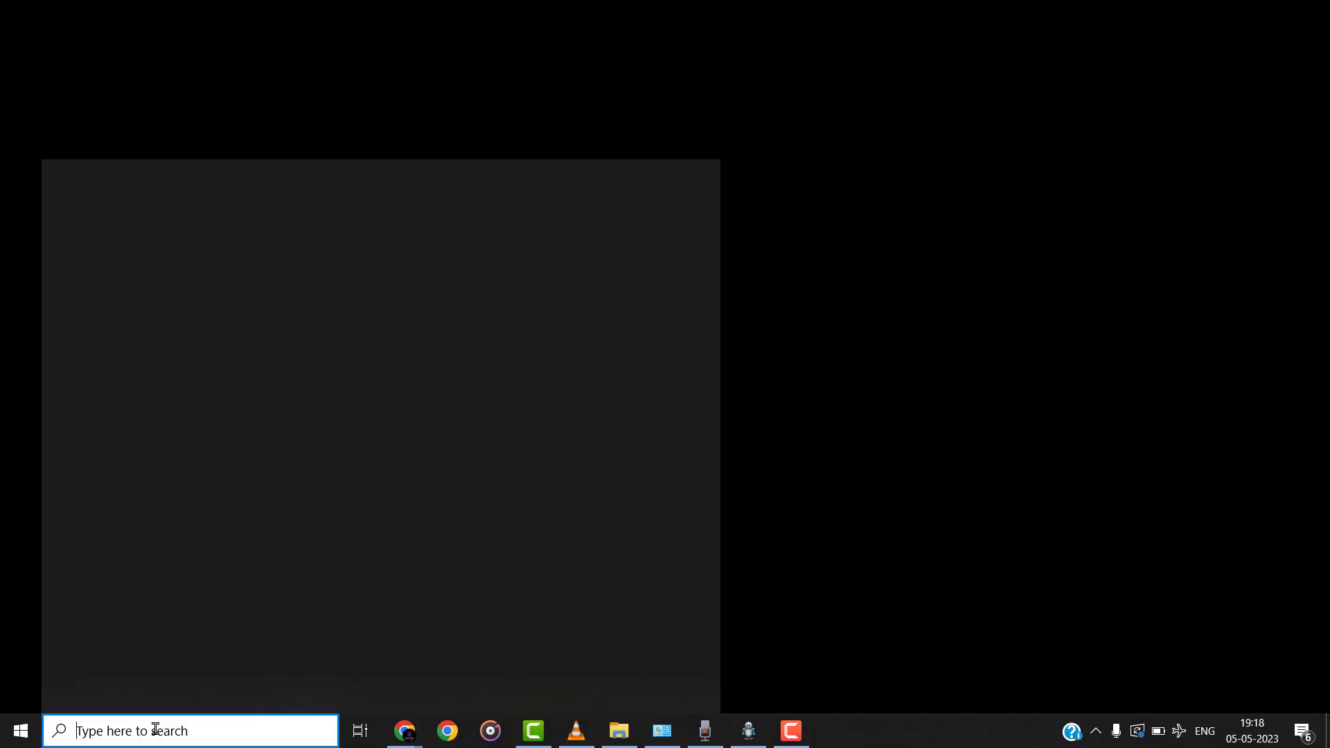
Run Command Prompt as administrator for the DNS flush, proxy and Winsock resets, then close it.
{"action": "type", "text": "cmd"}
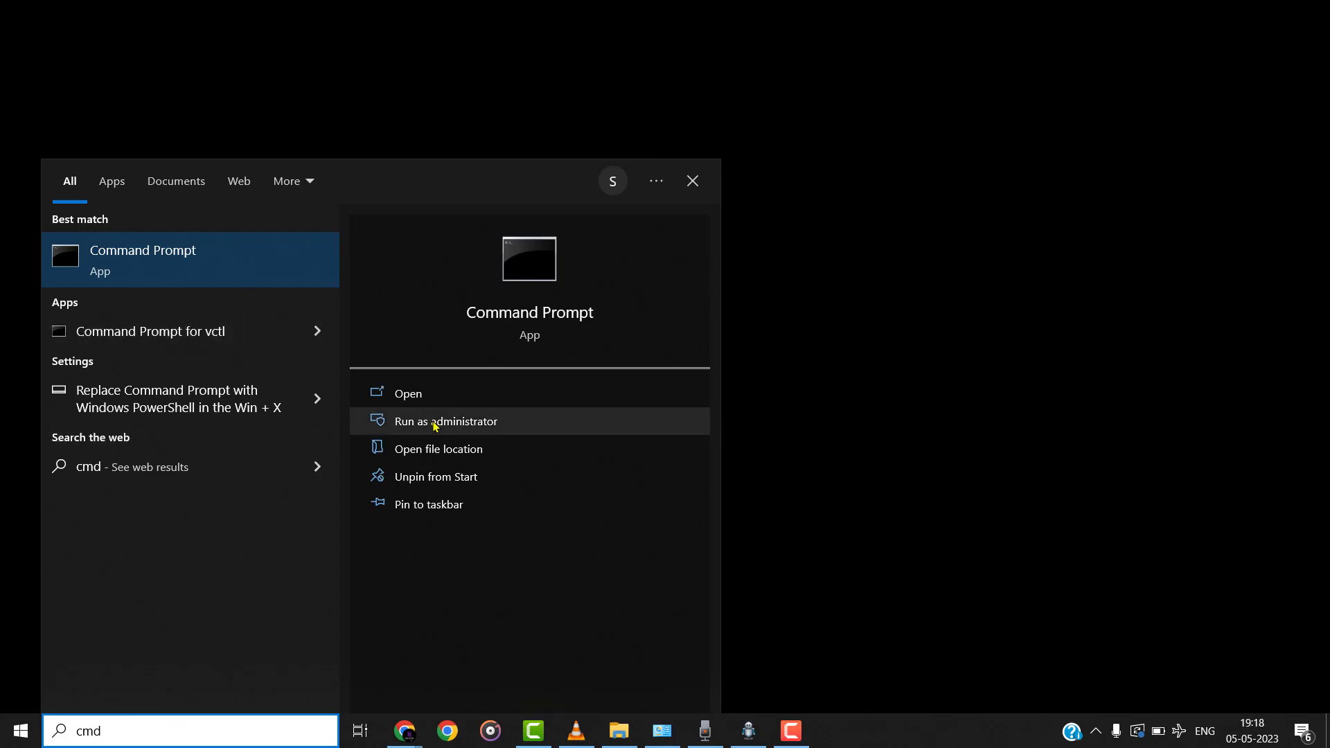
{"action": "left_click", "coordinate": [438, 421]}
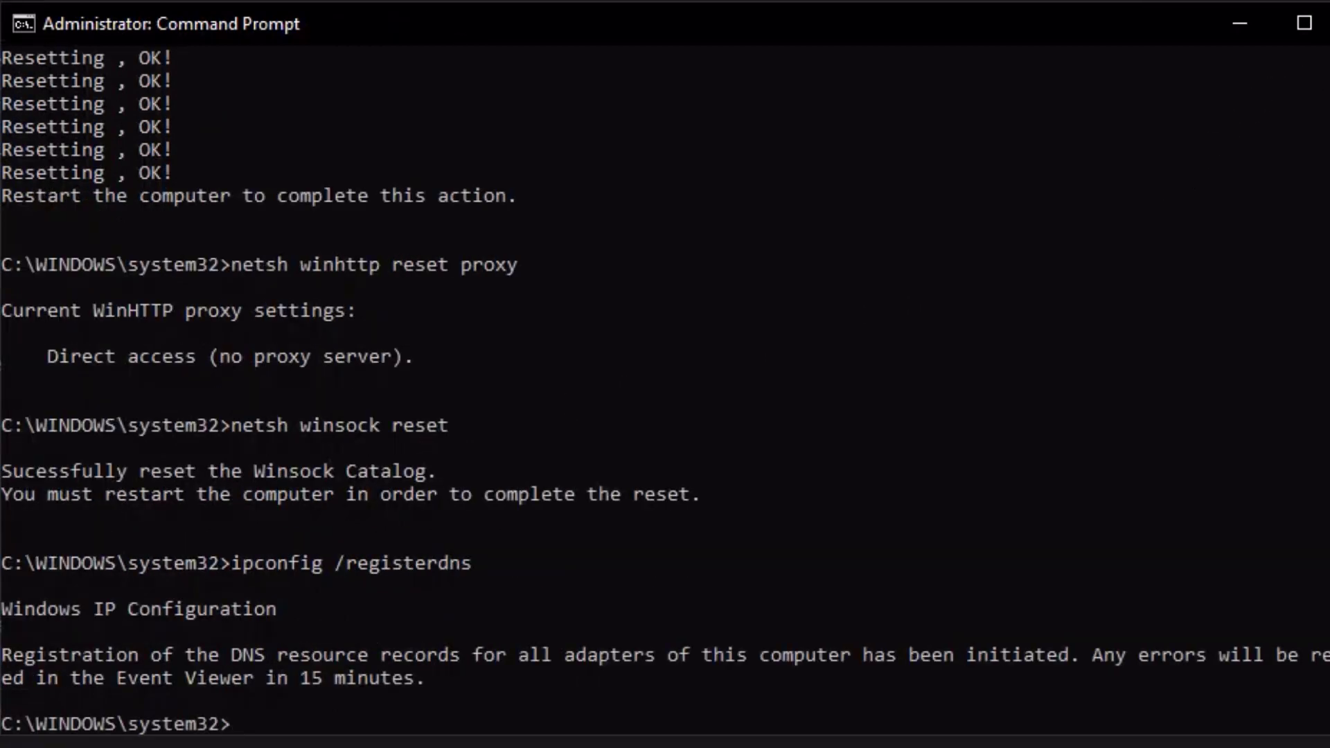
{"action": "key", "text": "alt+F4"}
Restart the PC from the Start menu's Power options.
{"action": "left_click", "coordinate": [14, 732]}
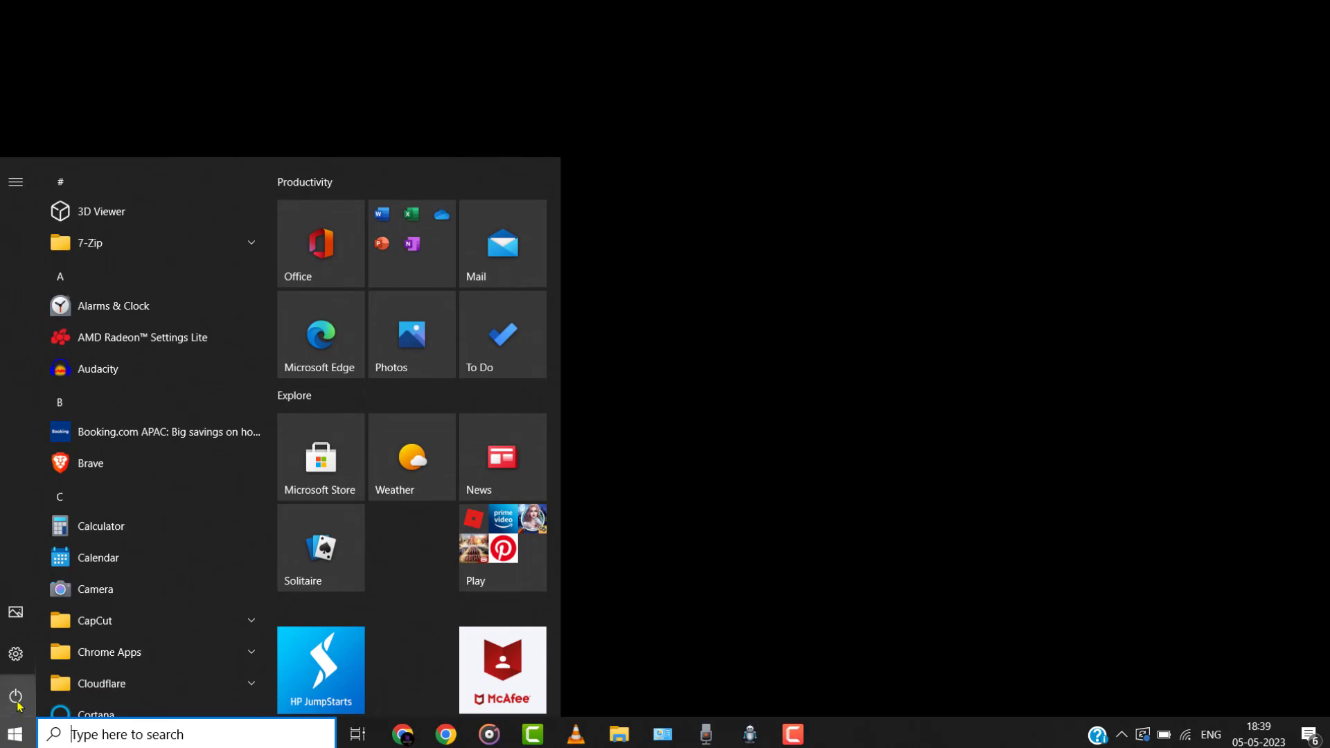
{"action": "left_click", "coordinate": [17, 698]}
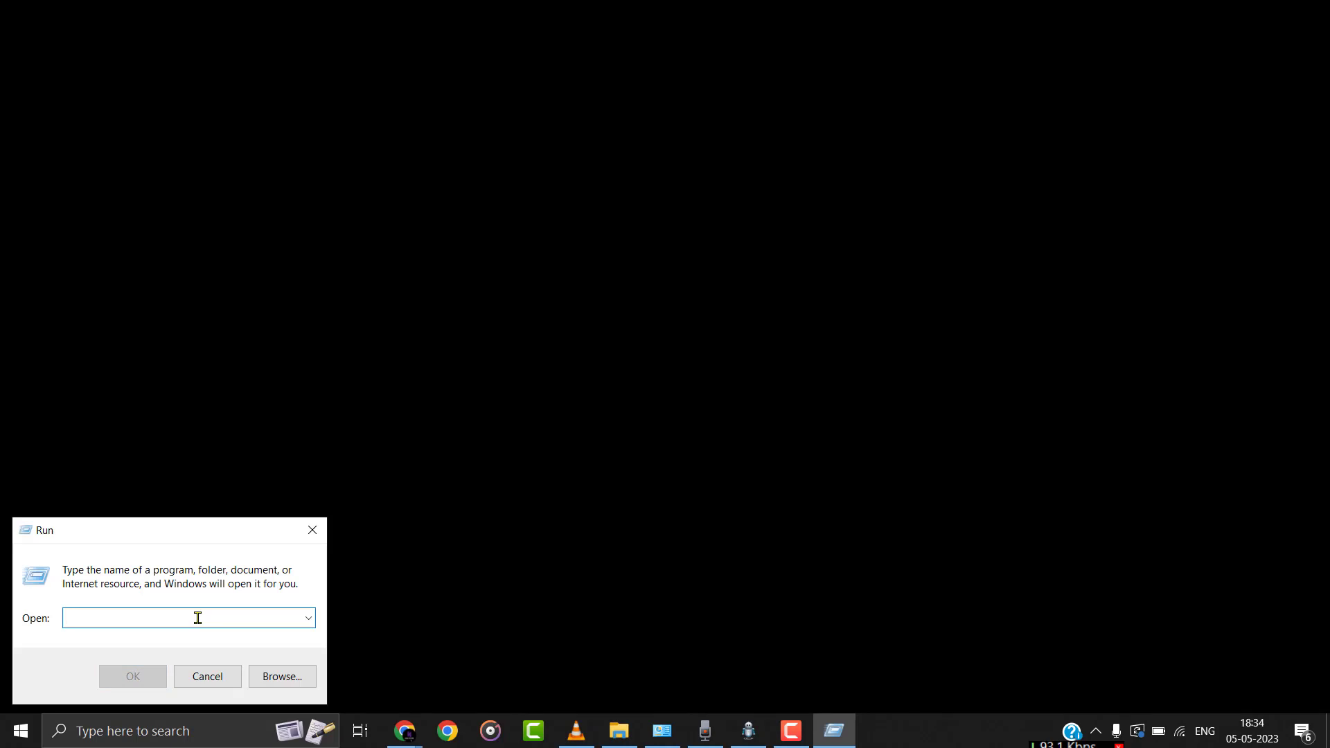
Delete the Roblox folder inside %localappdata%\Temp.
{"action": "type", "text": "%locala"}
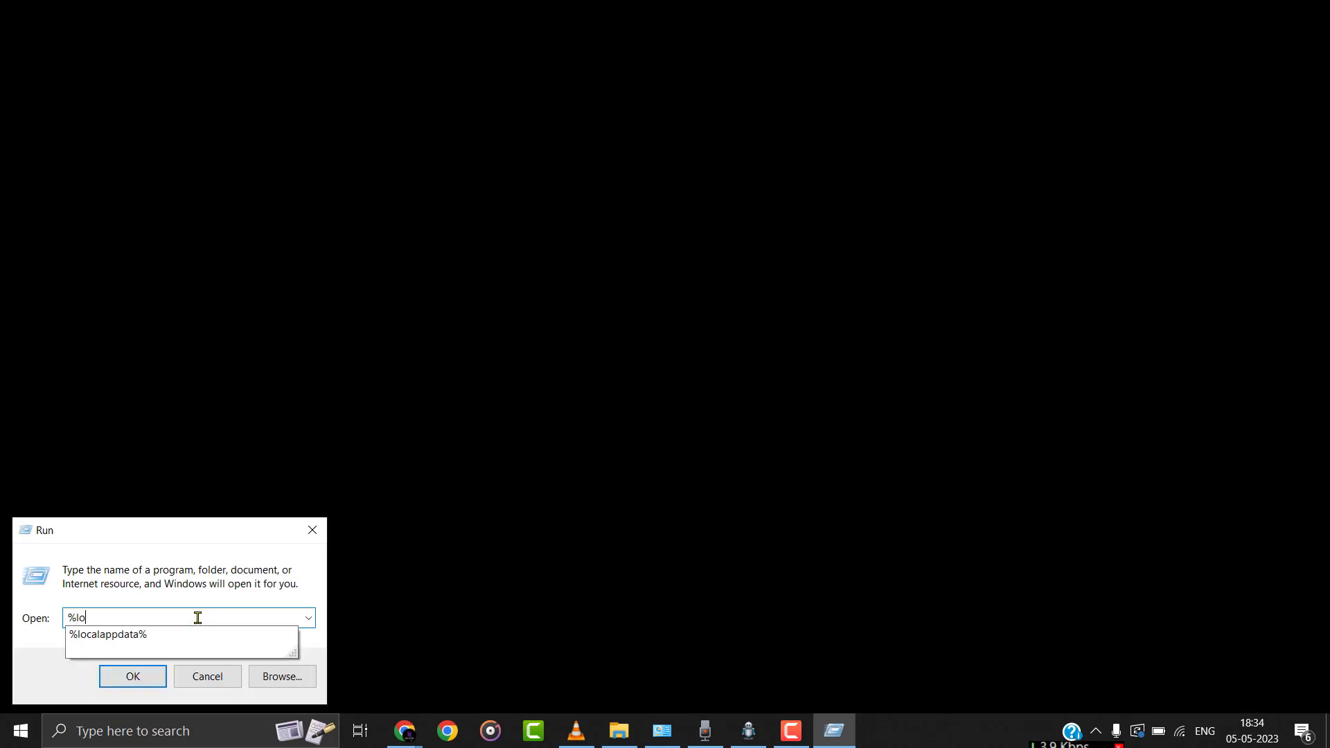
{"action": "type", "text": "ppdata%"}
{"action": "left_click", "coordinate": [136, 676]}
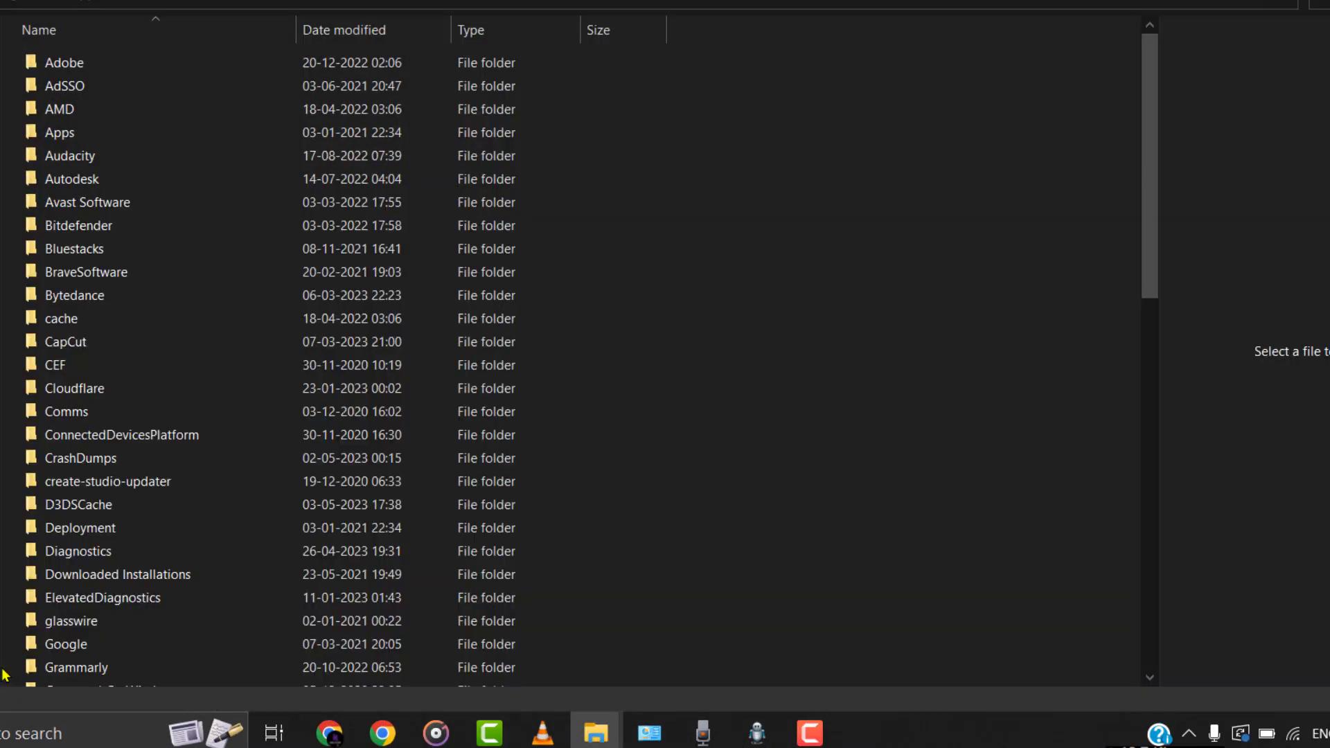
{"action": "left_click_drag", "start_coordinate": [1150, 258], "coordinate": [1150, 611]}
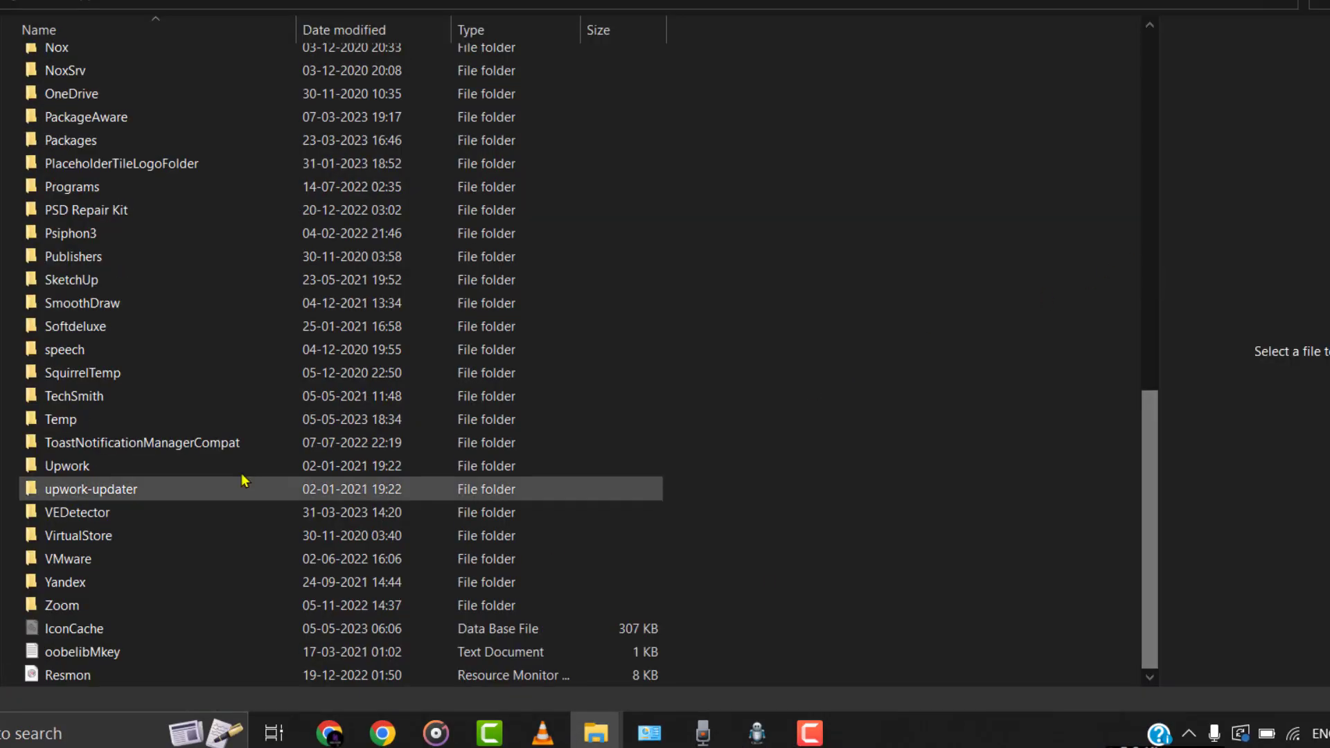
{"action": "left_click", "coordinate": [76, 420]}
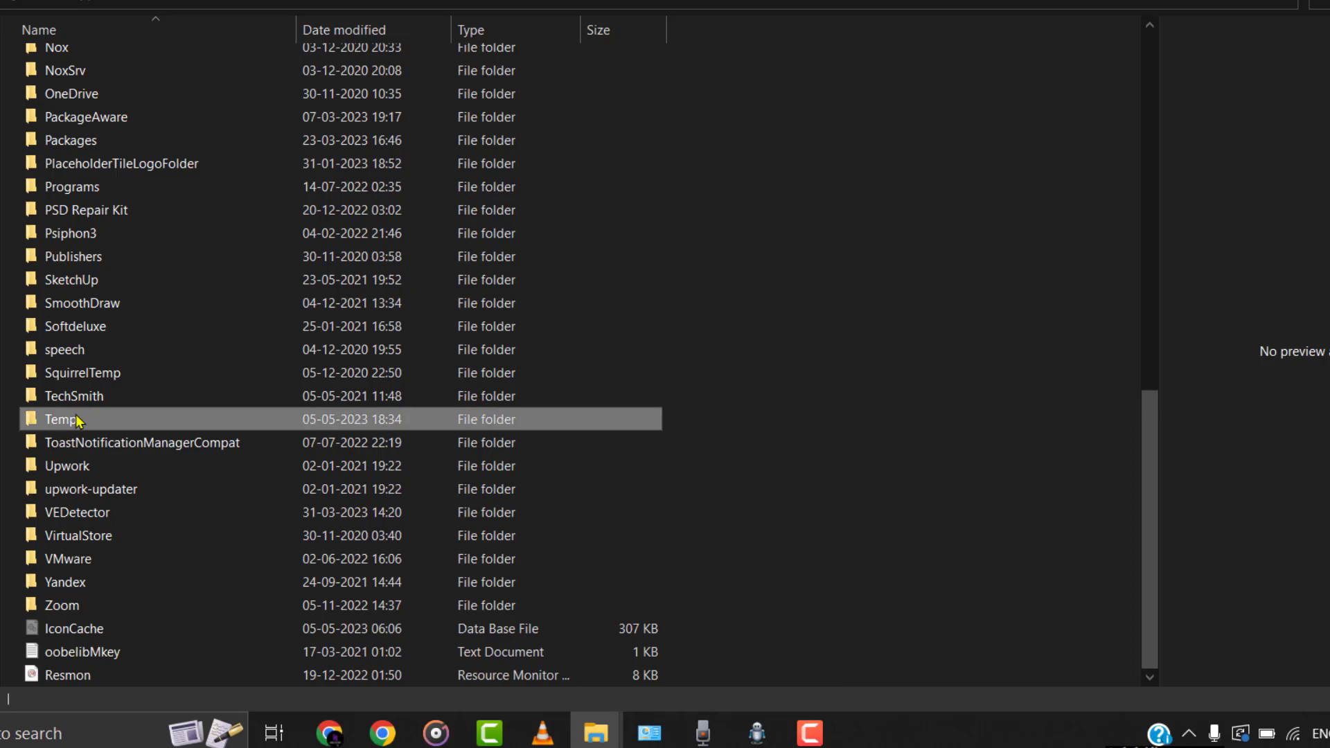
{"action": "double_click", "coordinate": [126, 421]}
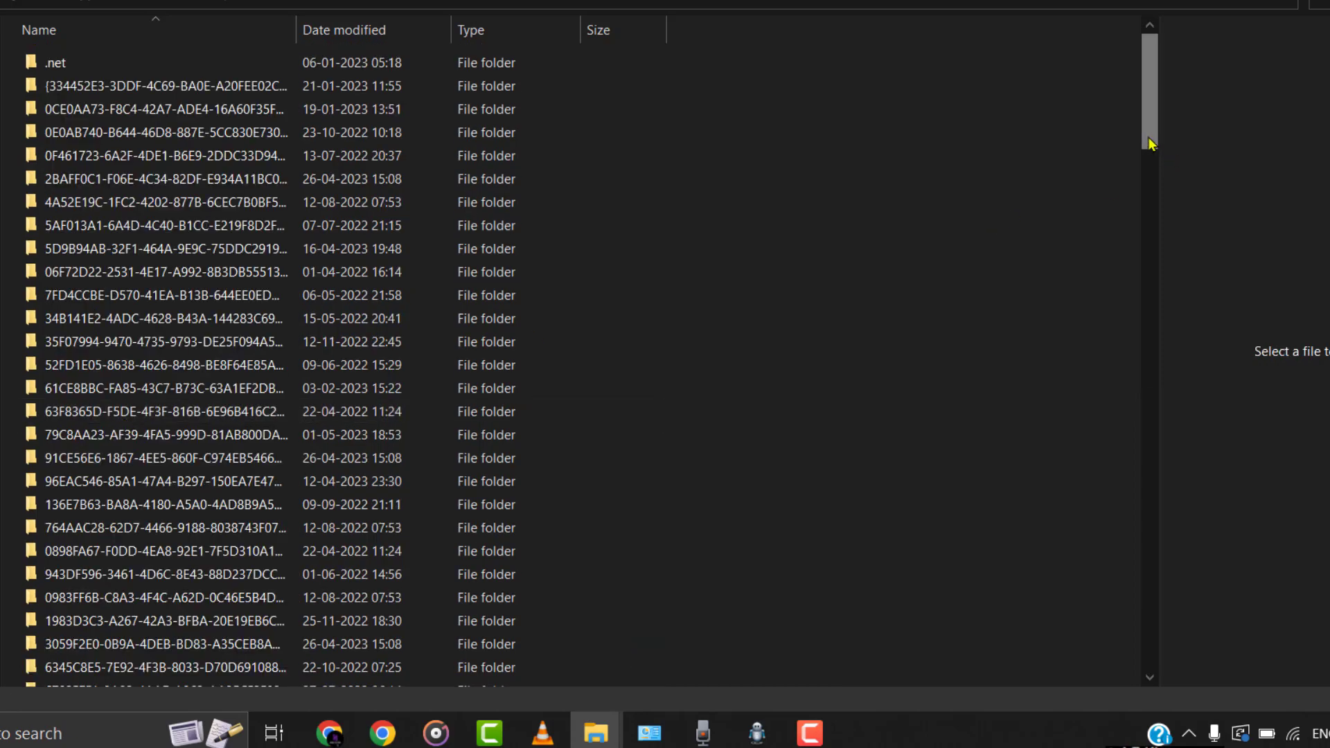
{"action": "scroll", "coordinate": [1153, 146], "scroll_direction": "down", "scroll_amount": 7}
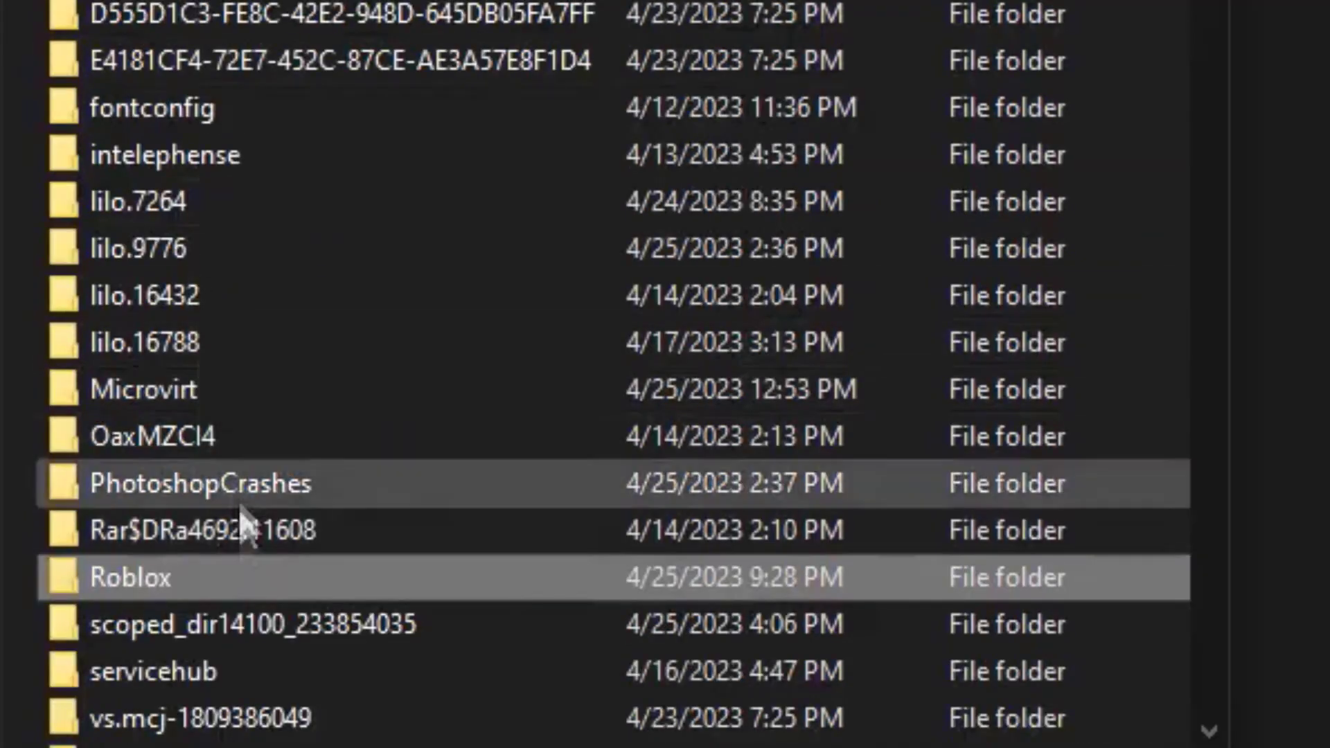
{"action": "right_click", "coordinate": [201, 589]}
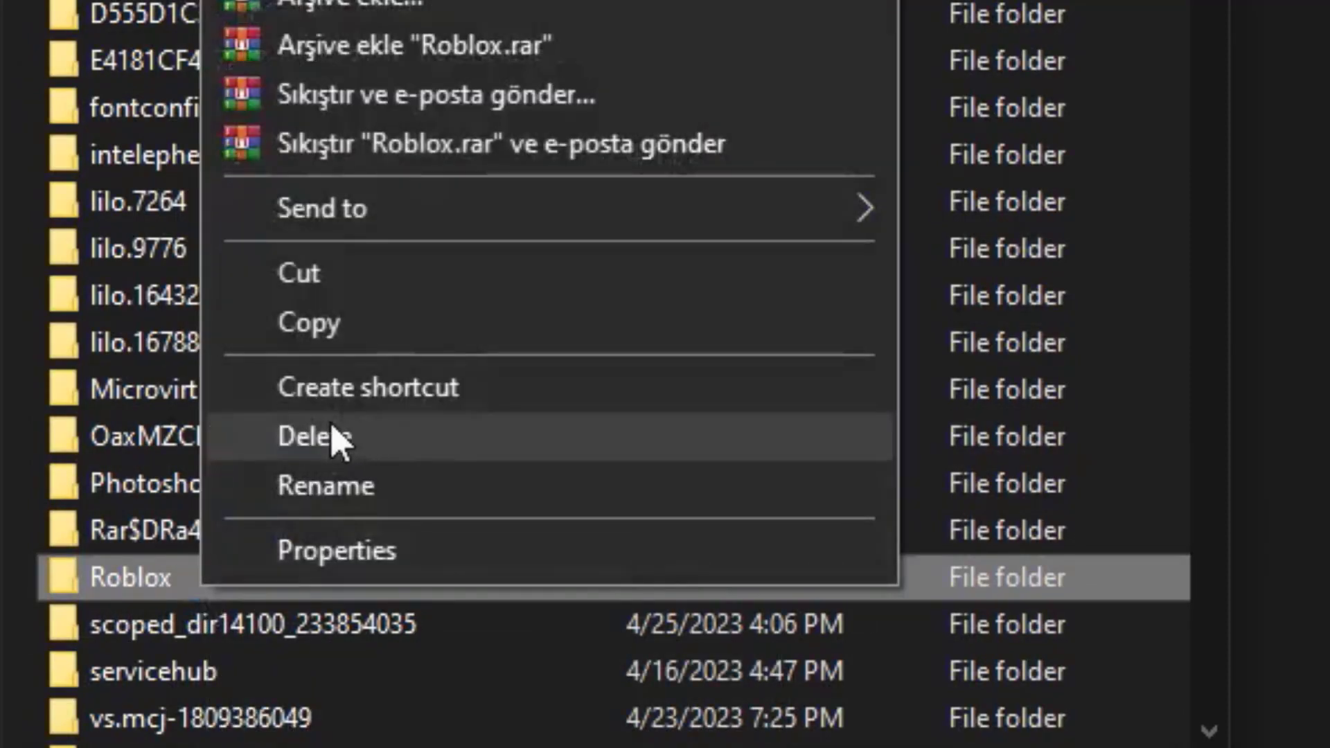
{"action": "left_click", "coordinate": [339, 439]}
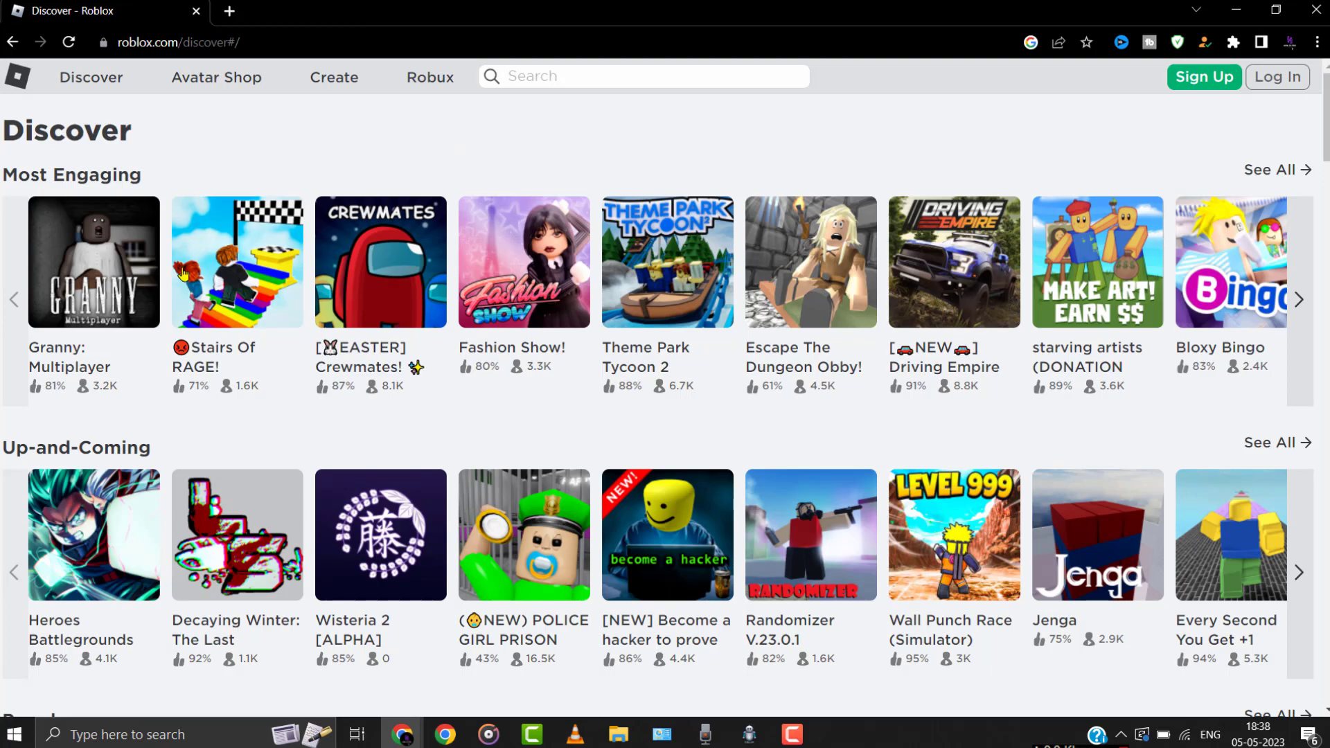
Download and run the Roblox installer from the Granny: Multiplayer game page.
{"action": "left_click", "coordinate": [134, 270]}
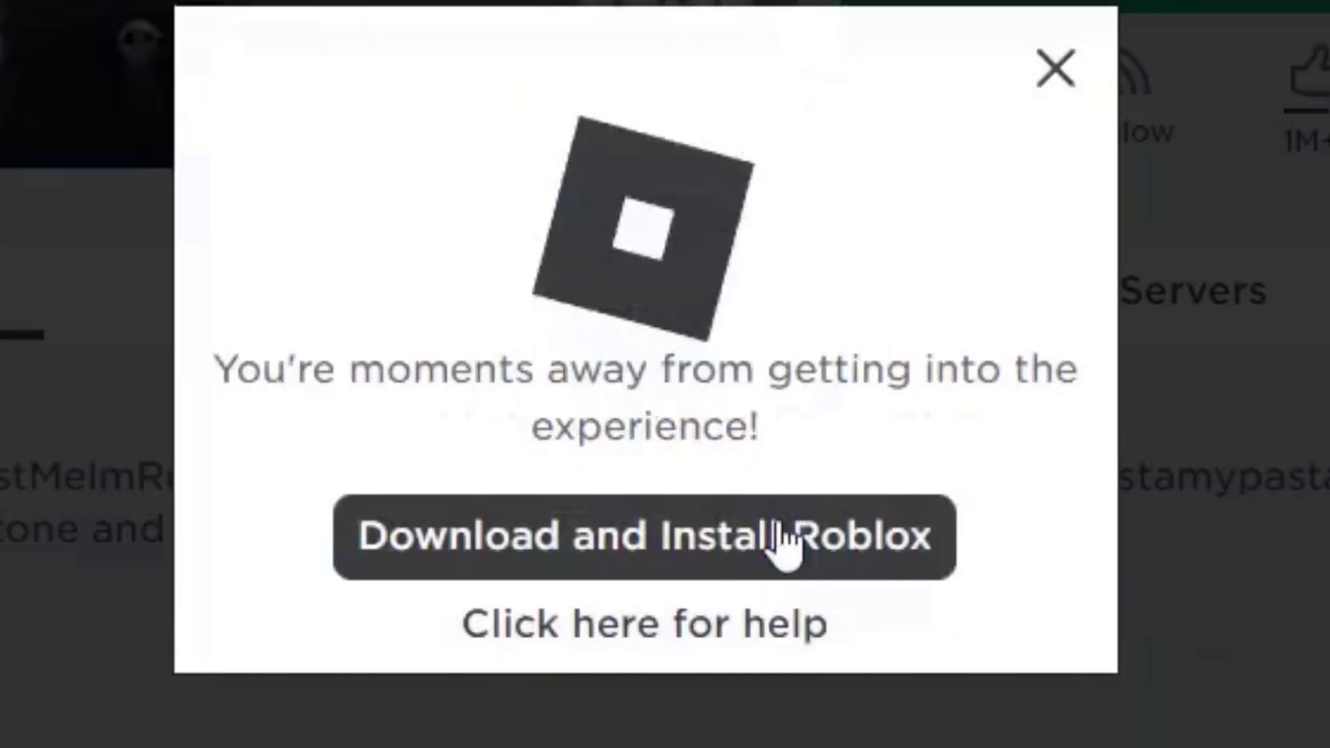
{"action": "left_click", "coordinate": [783, 544]}
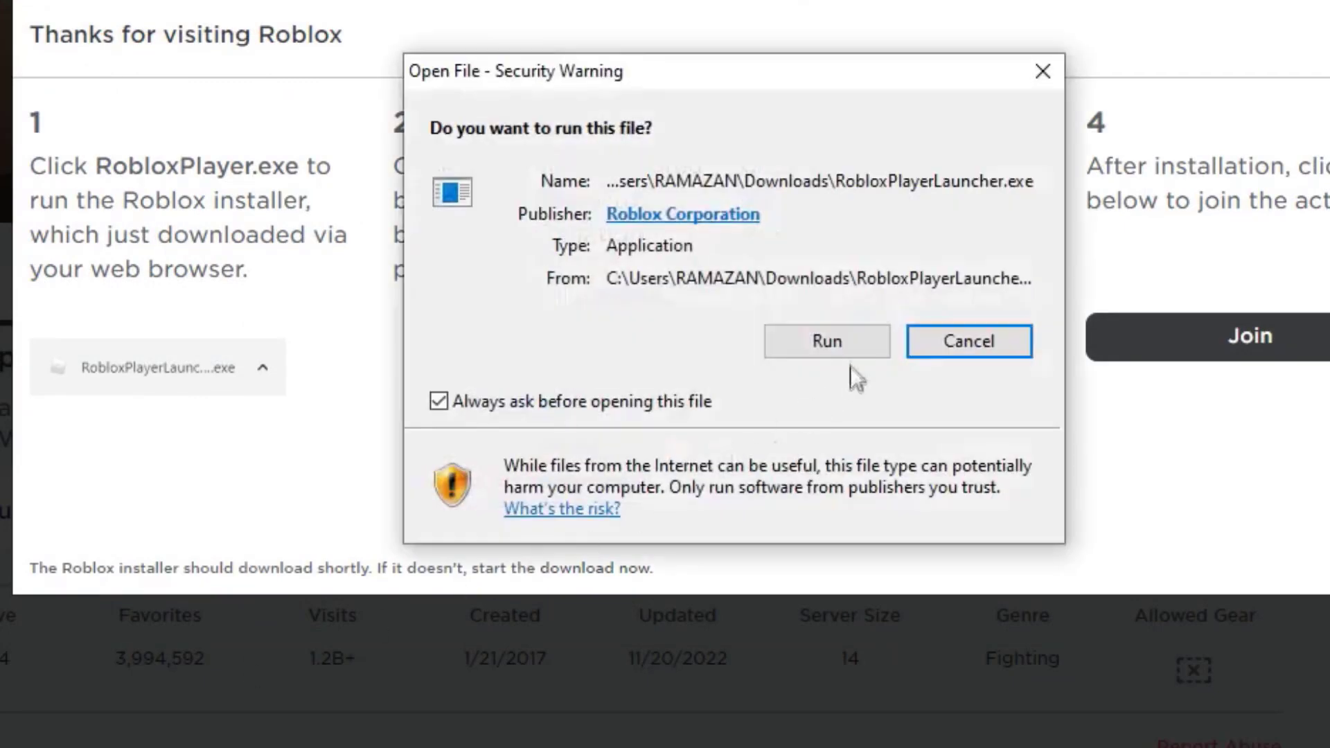
{"action": "left_click", "coordinate": [857, 344]}
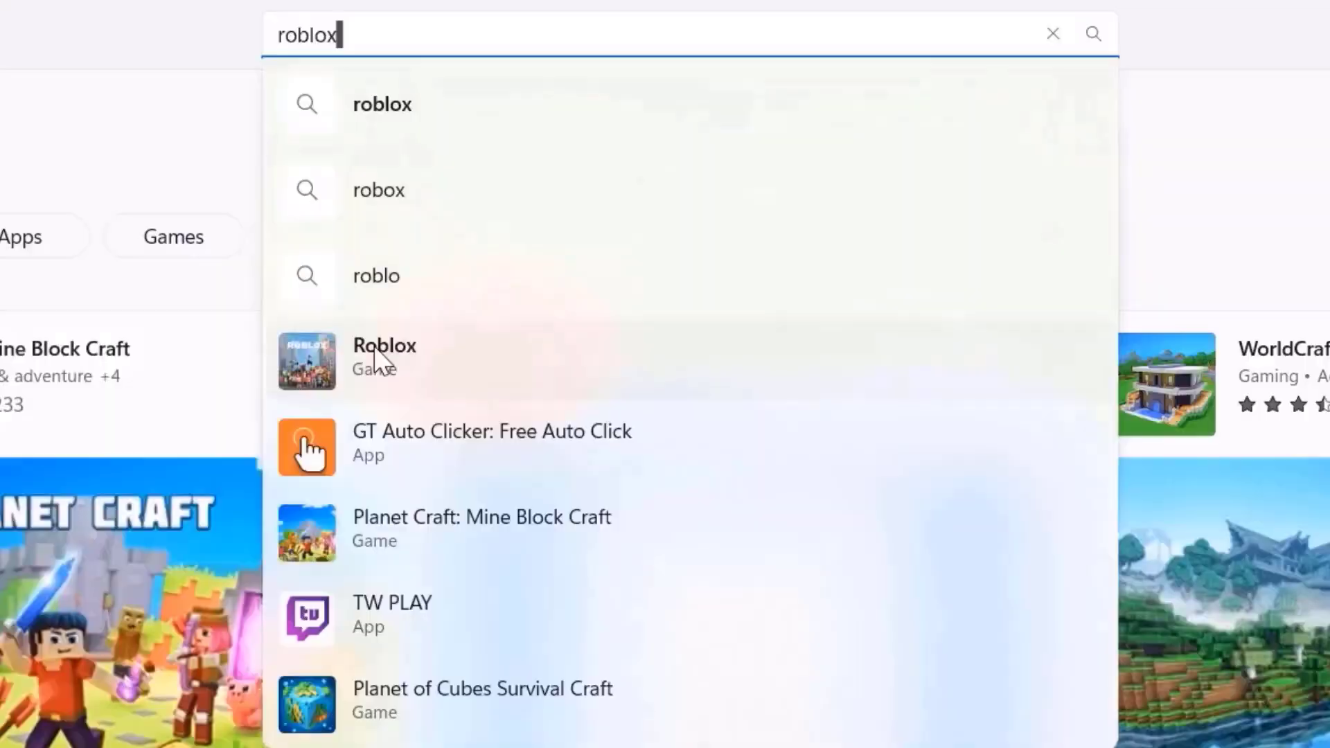
Open the Roblox game page from the Microsoft Store search results.
{"action": "left_click", "coordinate": [208, 534]}
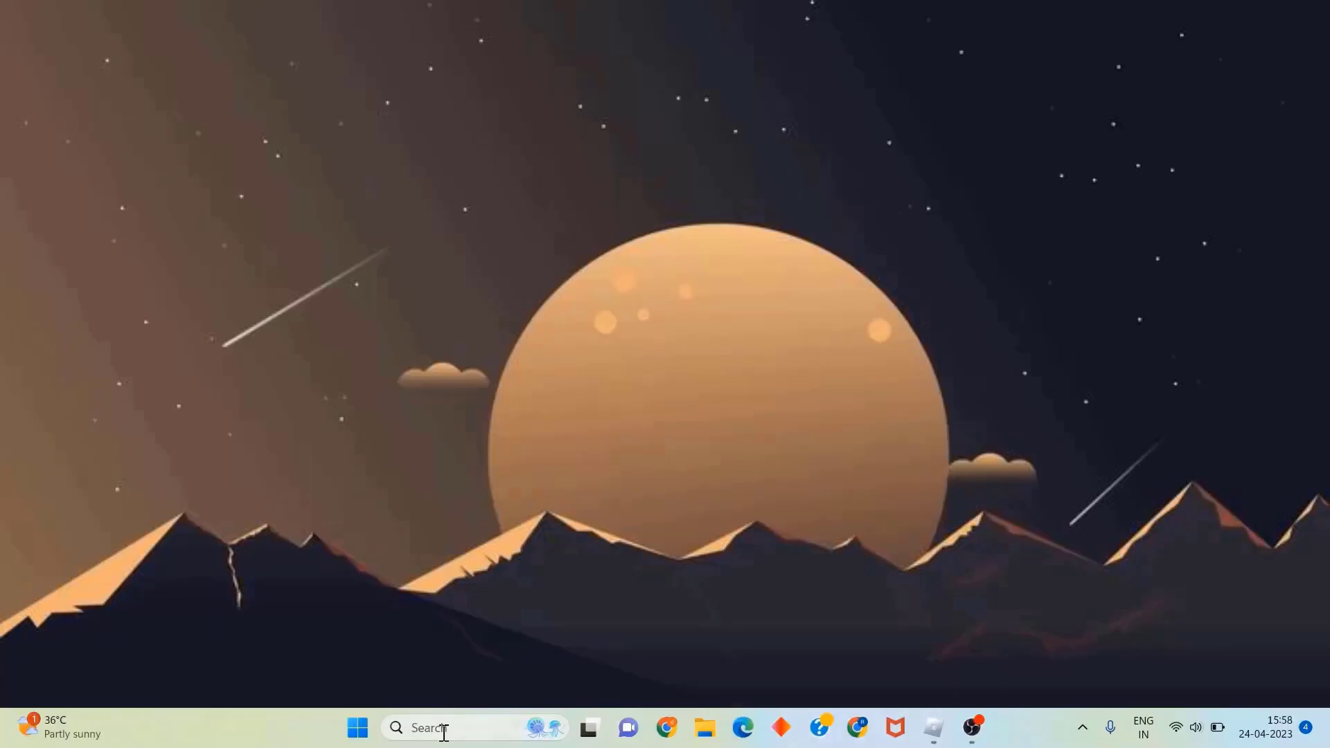
Open the Settings app through Windows search and go to the installed apps list.
{"action": "left_click", "coordinate": [444, 730]}
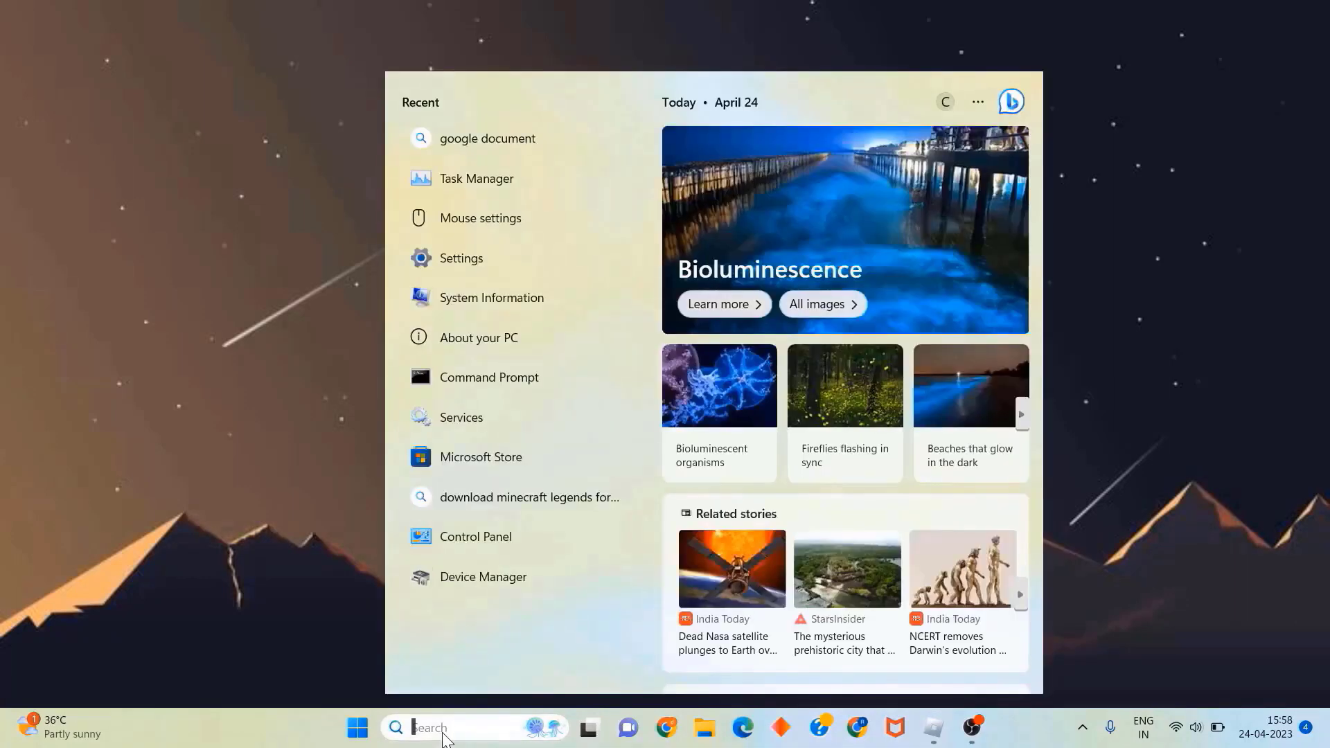
{"action": "type", "text": "settings"}
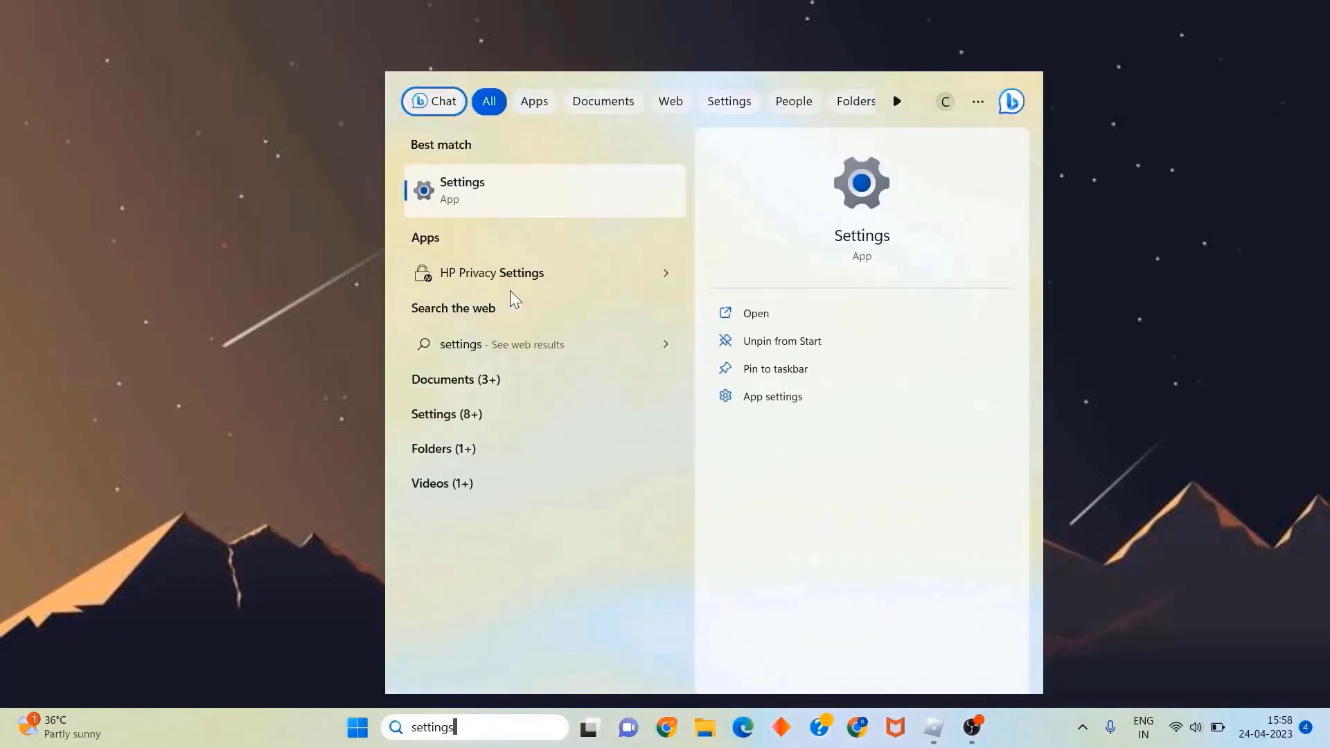
{"action": "left_click", "coordinate": [492, 201]}
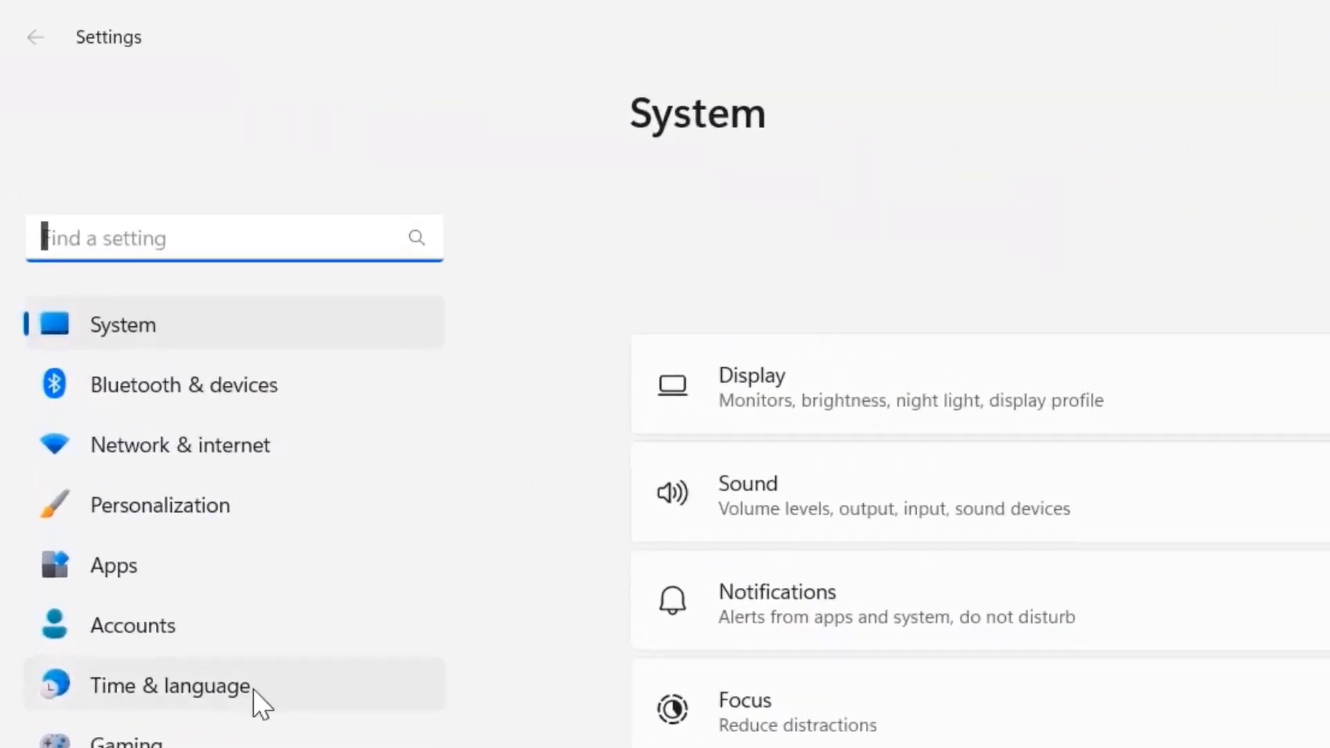
{"action": "left_click", "coordinate": [142, 566]}
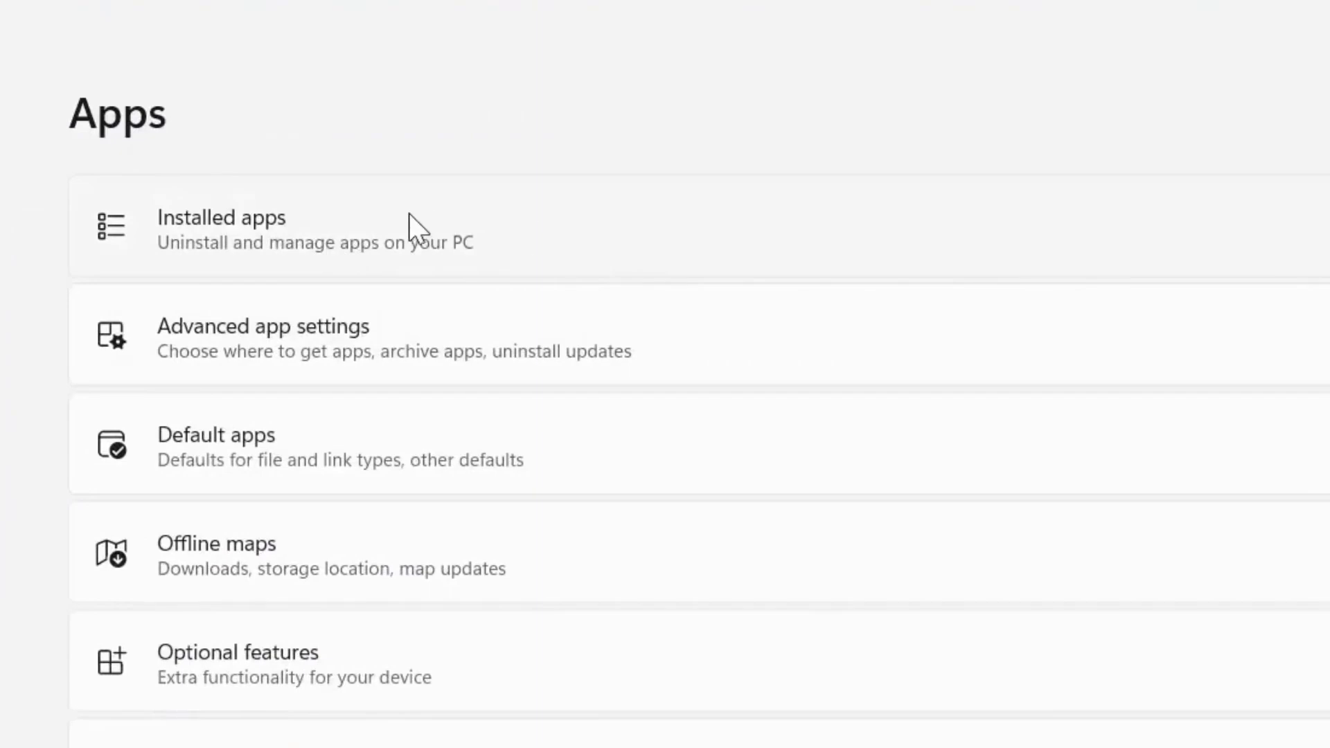
{"action": "left_click", "coordinate": [584, 241]}
Scroll down to Roblox in the installed apps and open its Advanced options.
{"action": "scroll", "coordinate": [572, 585], "scroll_direction": "down", "scroll_amount": 10}
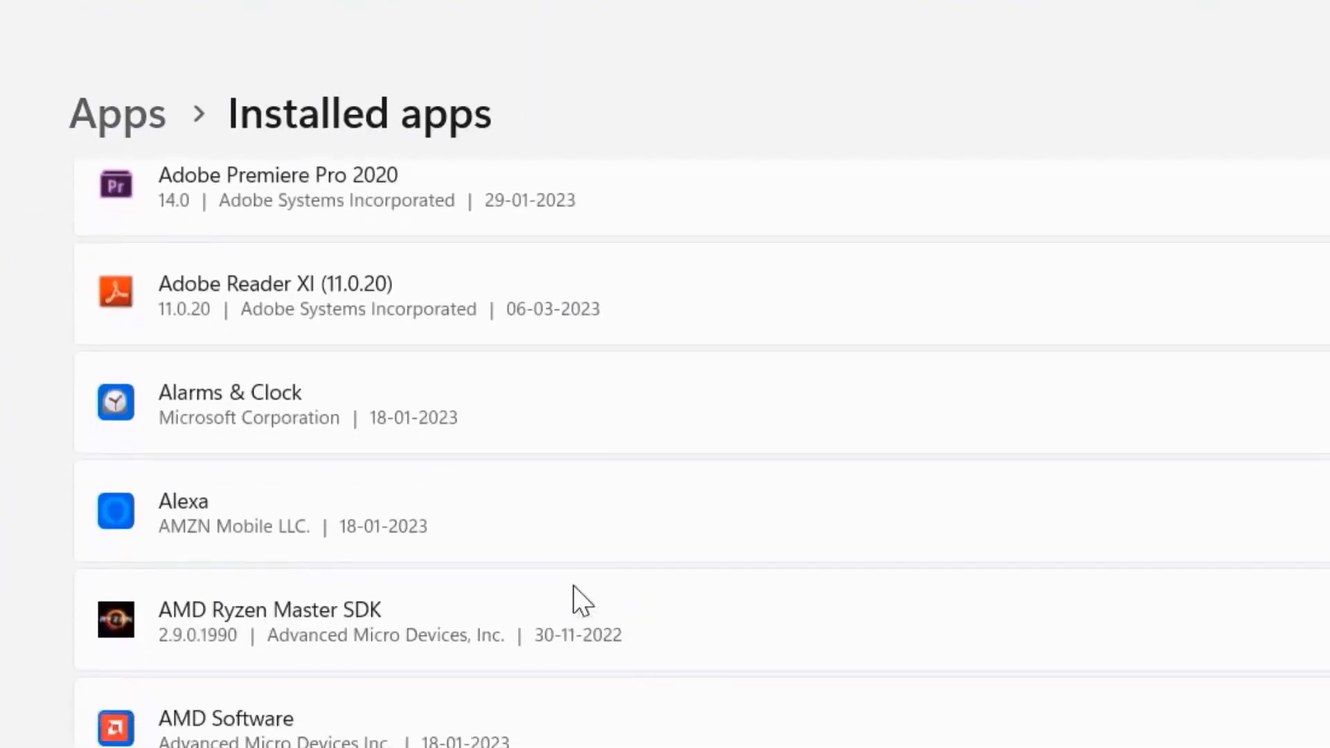
{"action": "scroll", "coordinate": [572, 585], "scroll_direction": "down", "scroll_amount": 12}
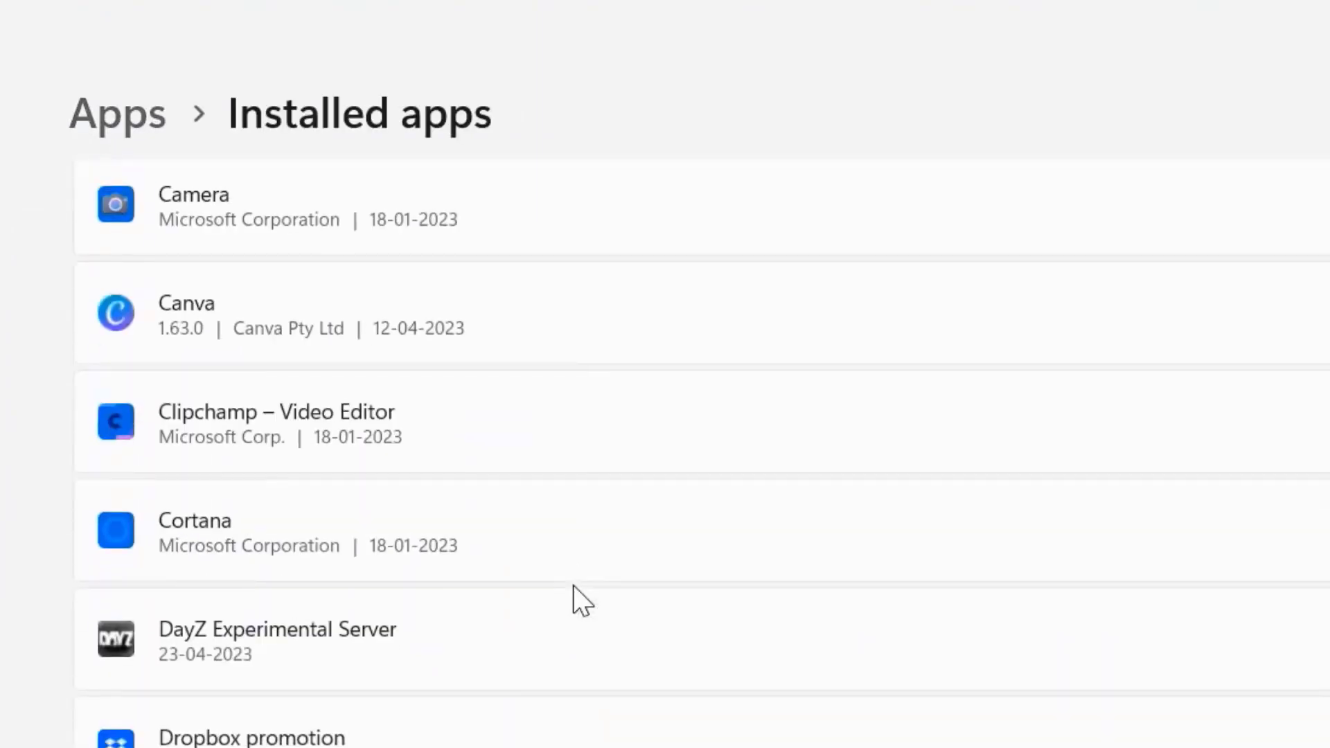
{"action": "scroll", "coordinate": [572, 584], "scroll_direction": "down", "scroll_amount": 12}
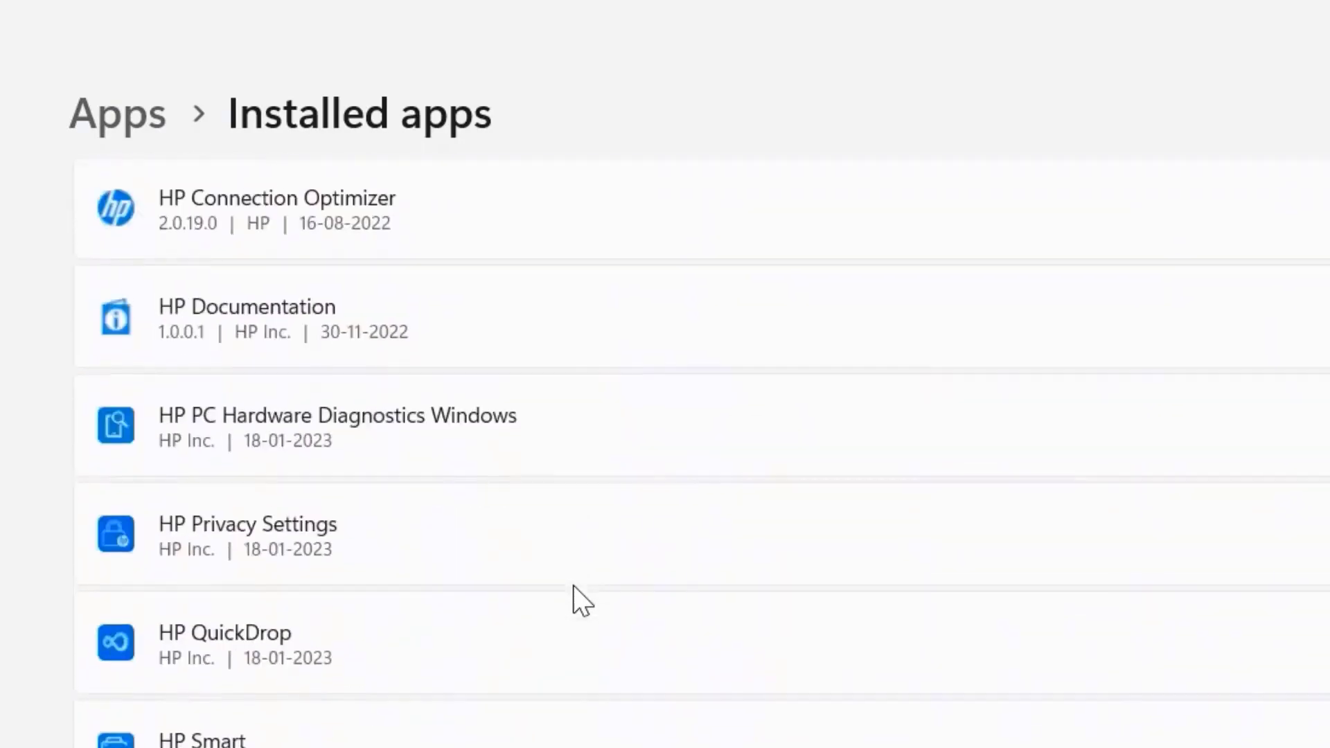
{"action": "scroll", "coordinate": [573, 586], "scroll_direction": "down", "scroll_amount": 12}
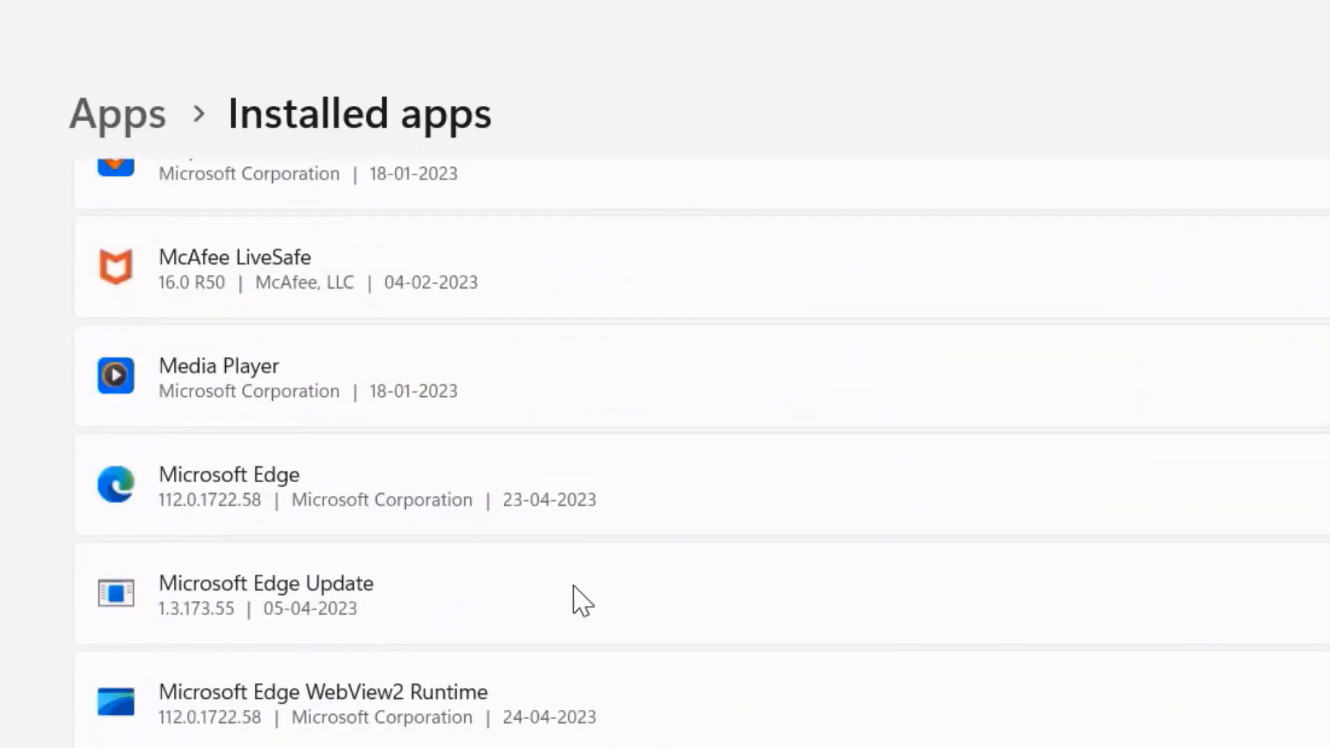
{"action": "scroll", "coordinate": [572, 585], "scroll_direction": "down", "scroll_amount": 12}
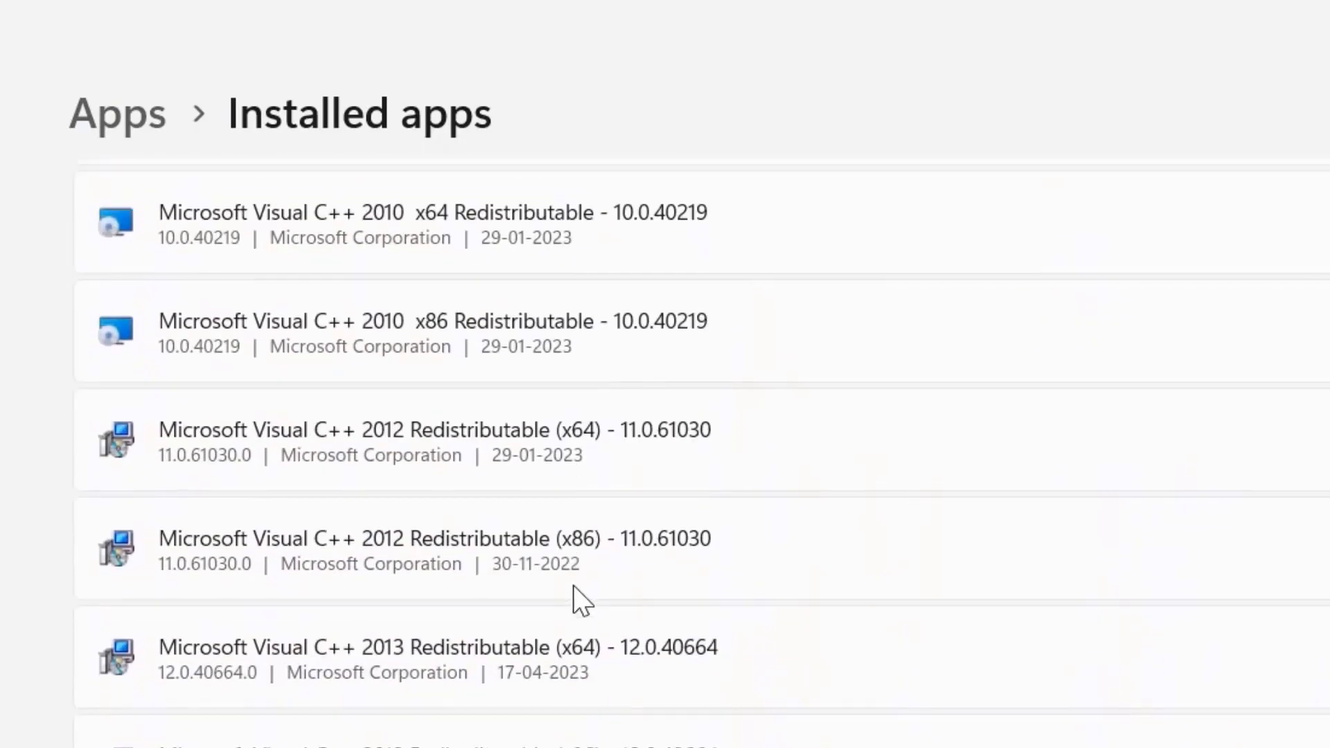
{"action": "scroll", "coordinate": [572, 585], "scroll_direction": "down", "scroll_amount": 12}
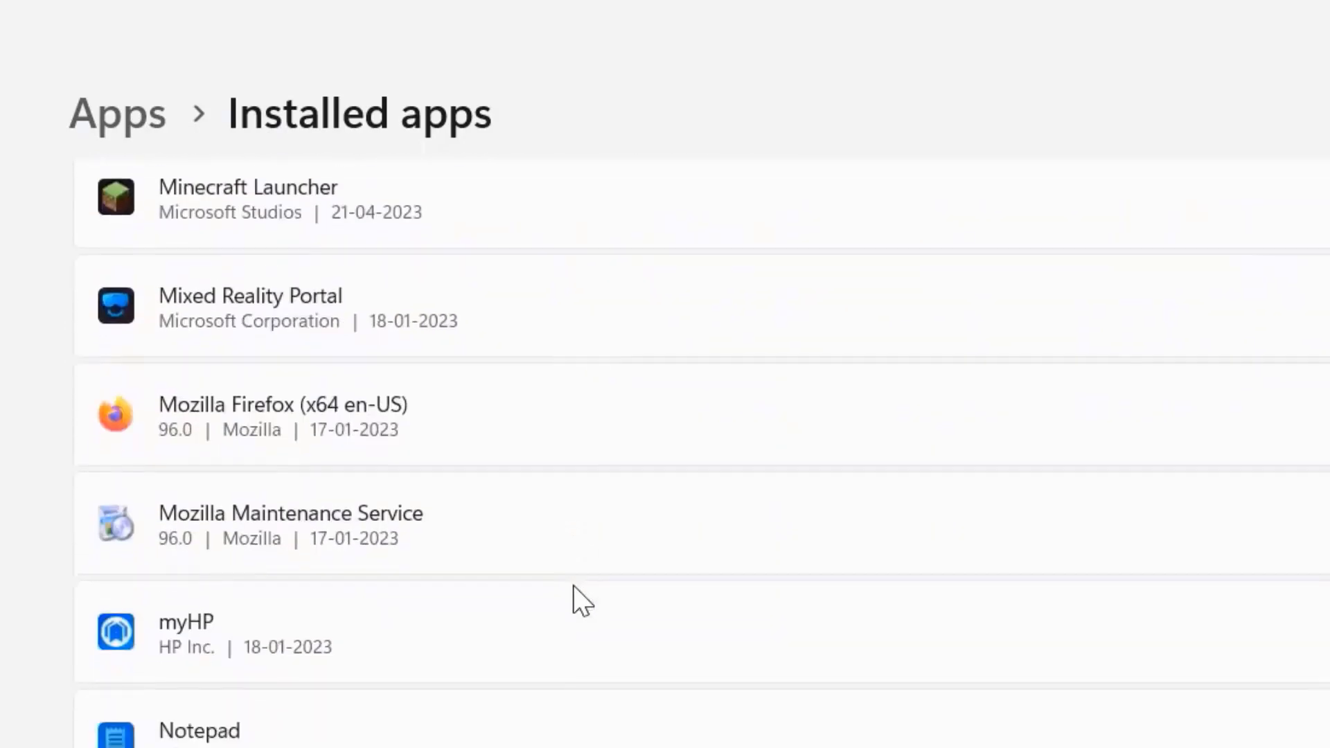
{"action": "scroll", "coordinate": [573, 584], "scroll_direction": "down", "scroll_amount": 12}
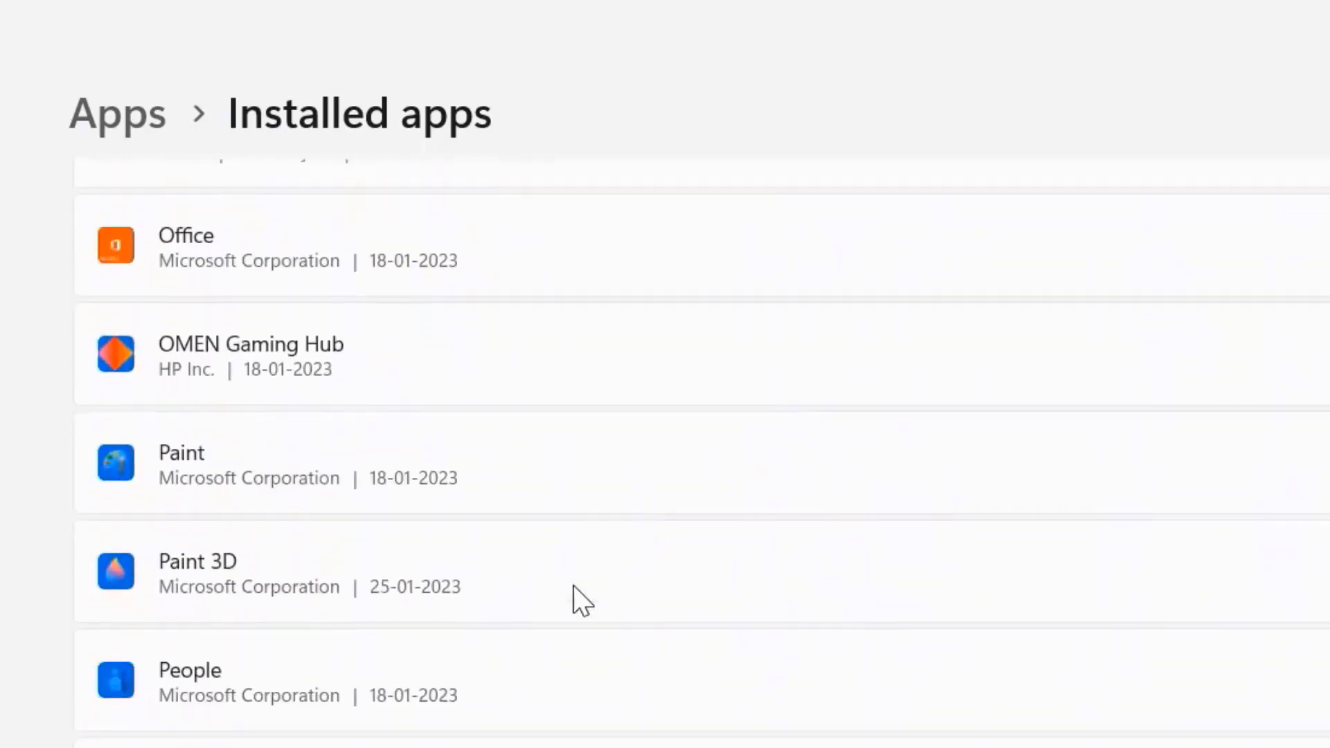
{"action": "scroll", "coordinate": [572, 585], "scroll_direction": "down", "scroll_amount": 8}
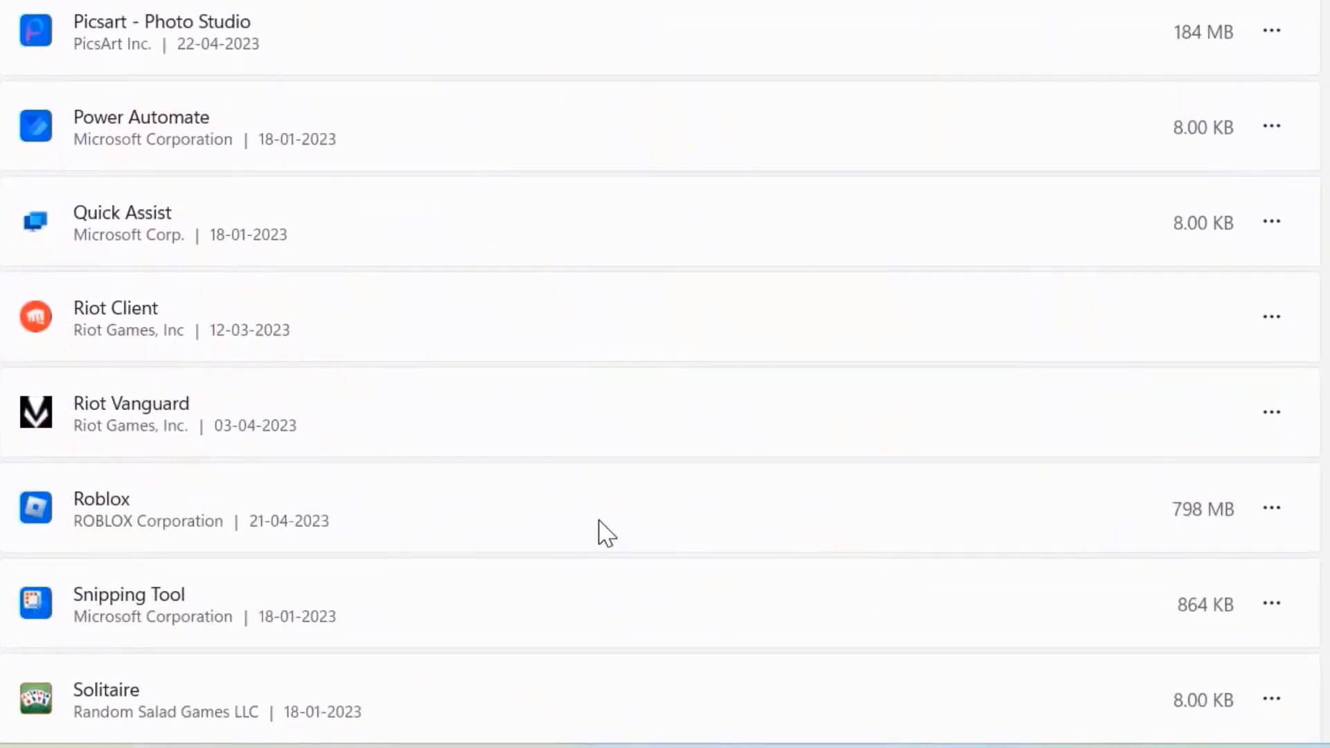
{"action": "left_click", "coordinate": [1271, 513]}
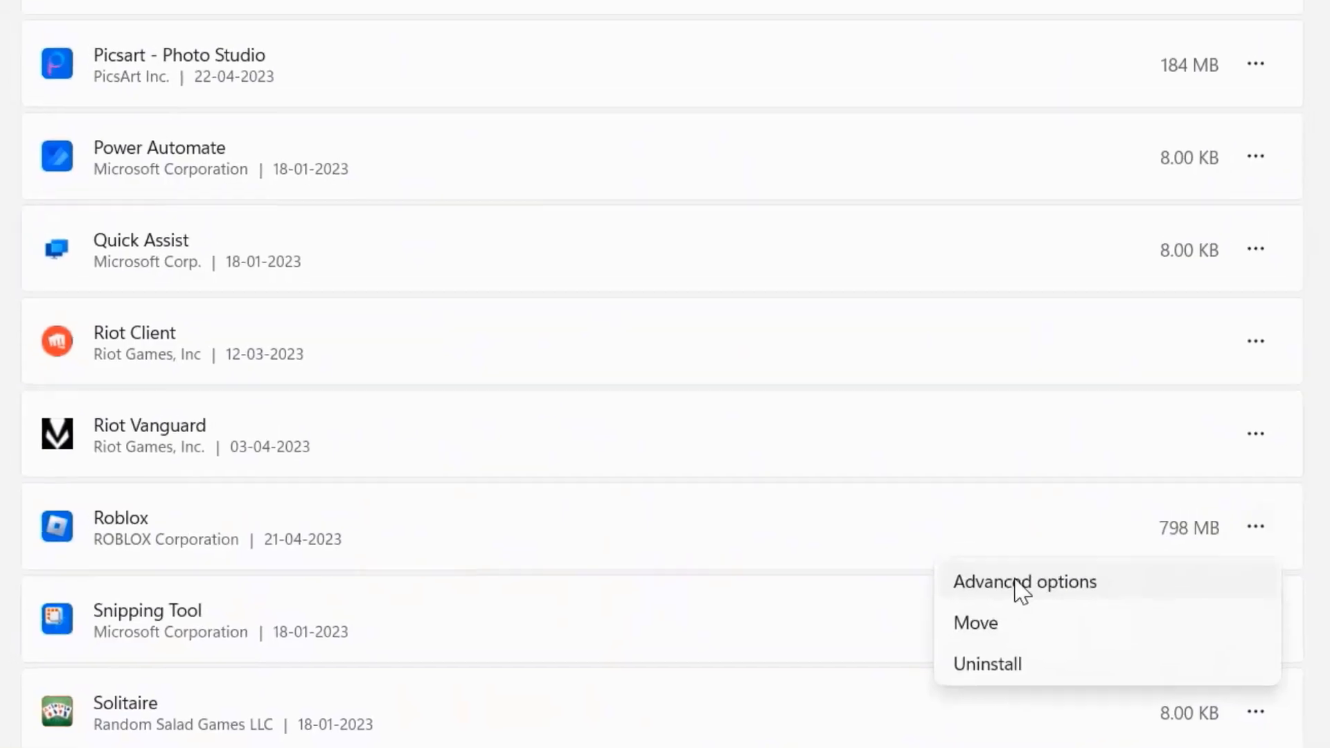
{"action": "left_click", "coordinate": [1030, 569]}
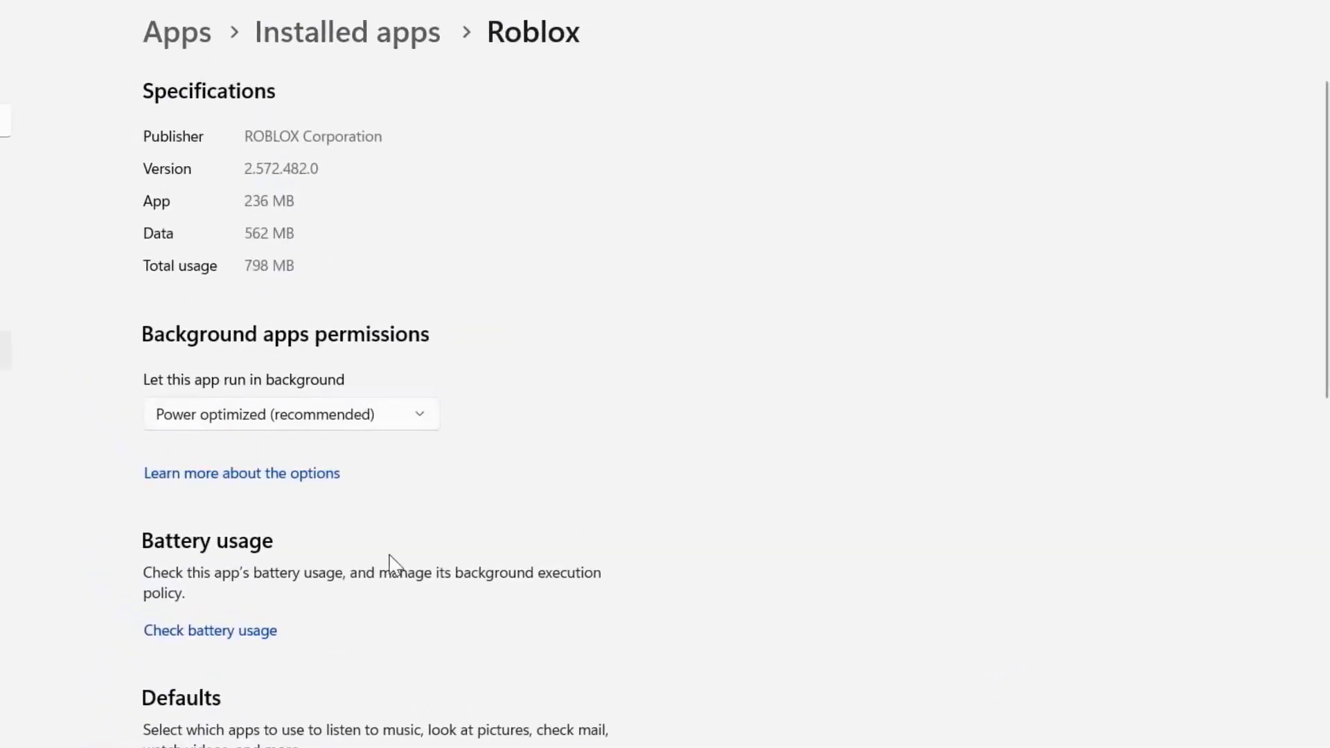
Reset the Roblox app from its advanced options page.
{"action": "scroll", "coordinate": [428, 611], "scroll_direction": "down", "scroll_amount": 8}
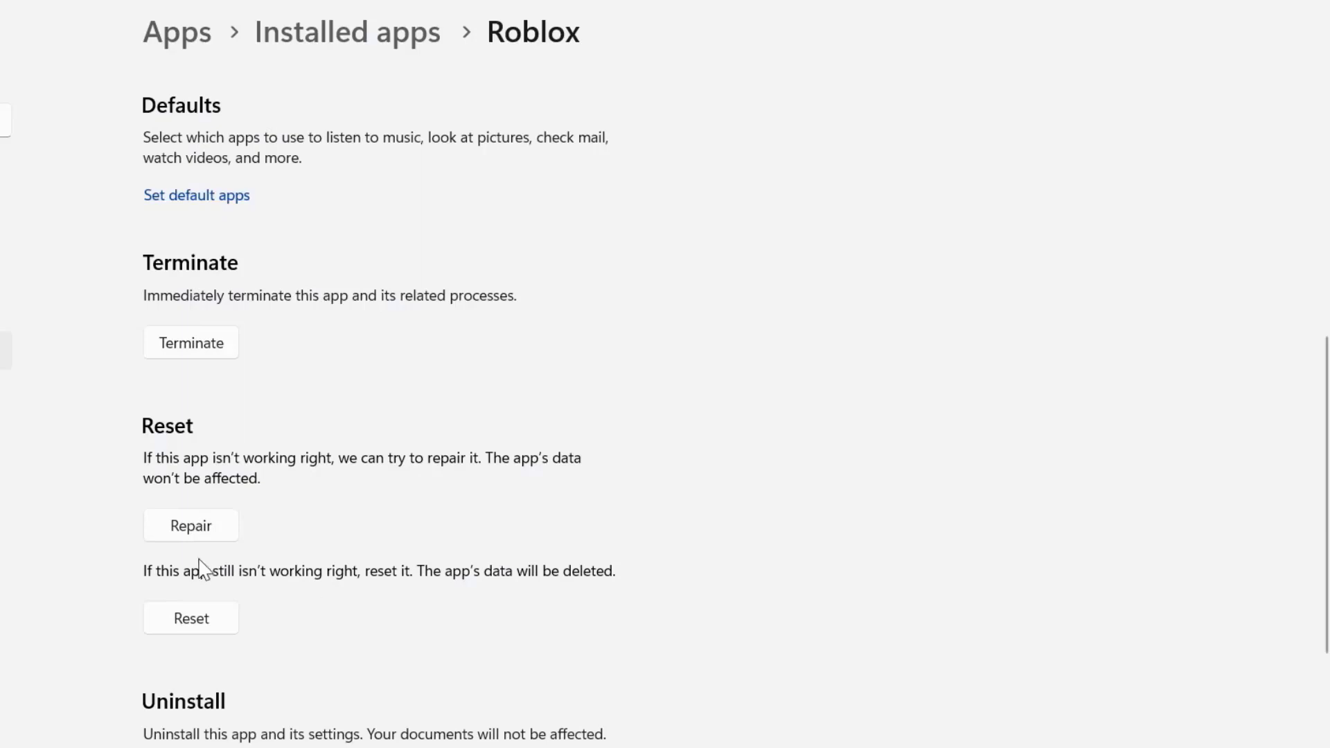
{"action": "left_click", "coordinate": [197, 623]}
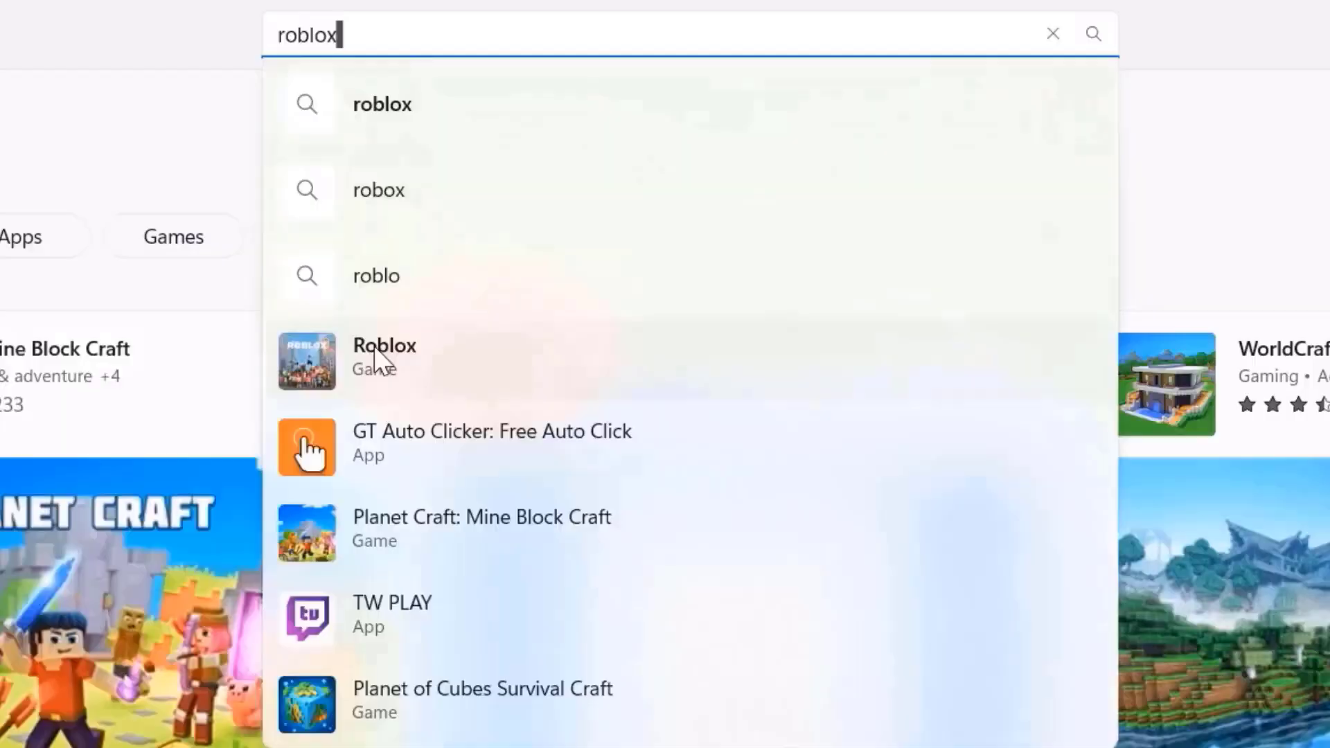
Open the Roblox game page from the Microsoft Store search suggestions.
{"action": "left_click", "coordinate": [194, 547]}
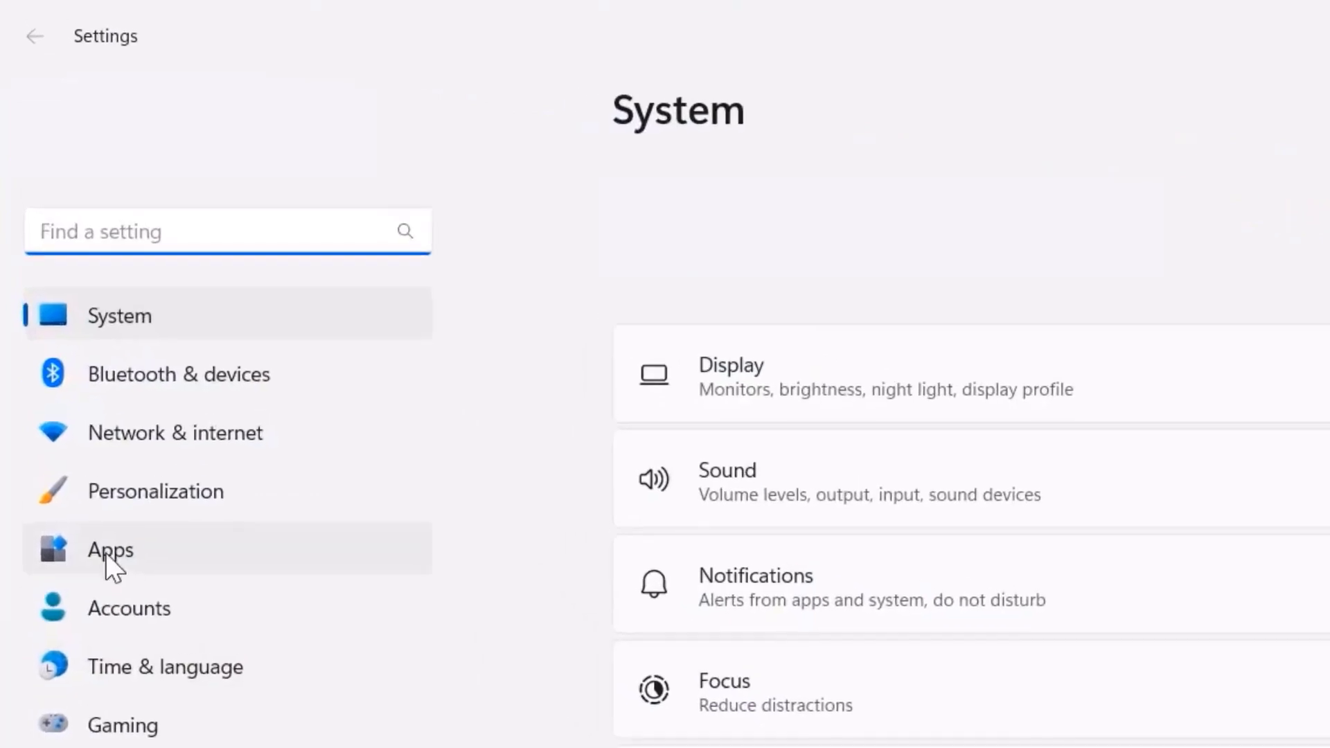
Scroll Installed apps down to Roblox (798 MB) and show its app options.
{"action": "left_click", "coordinate": [141, 567]}
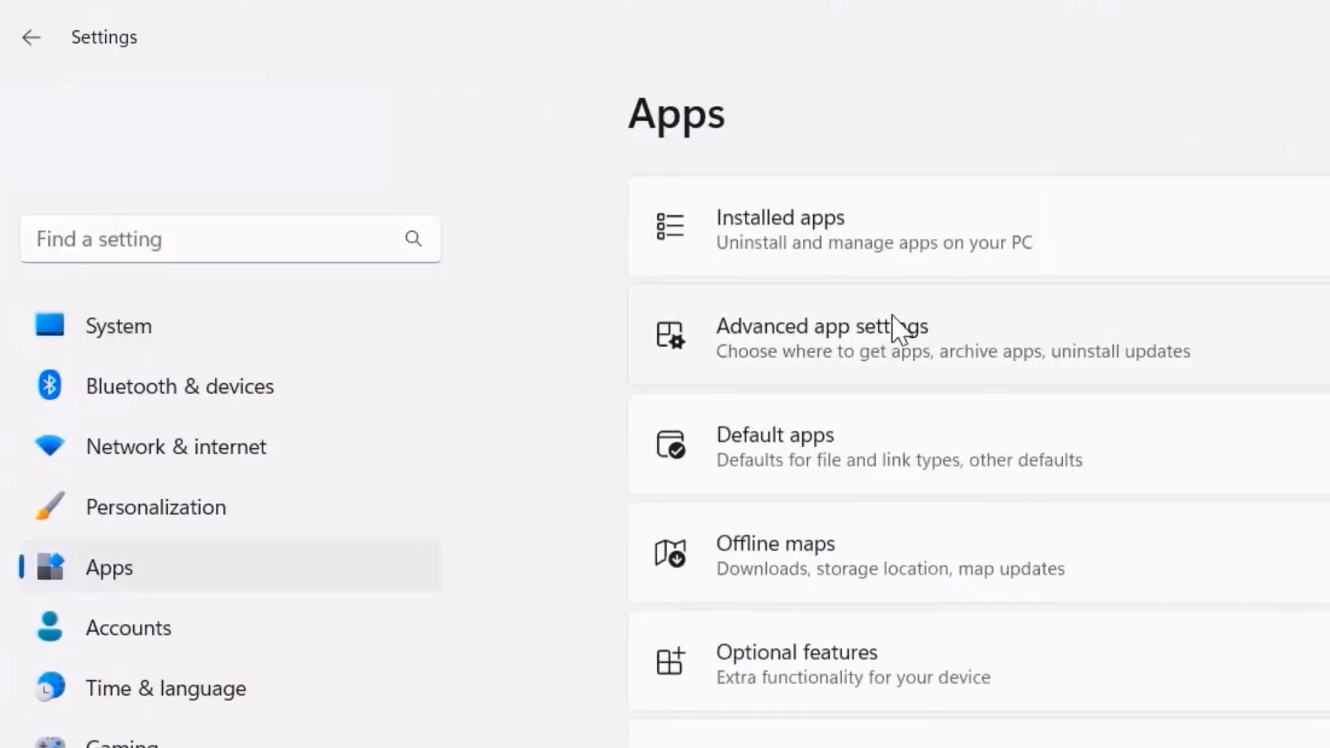
{"action": "left_click", "coordinate": [547, 256]}
{"action": "scroll", "coordinate": [593, 594], "scroll_direction": "down", "scroll_amount": 10}
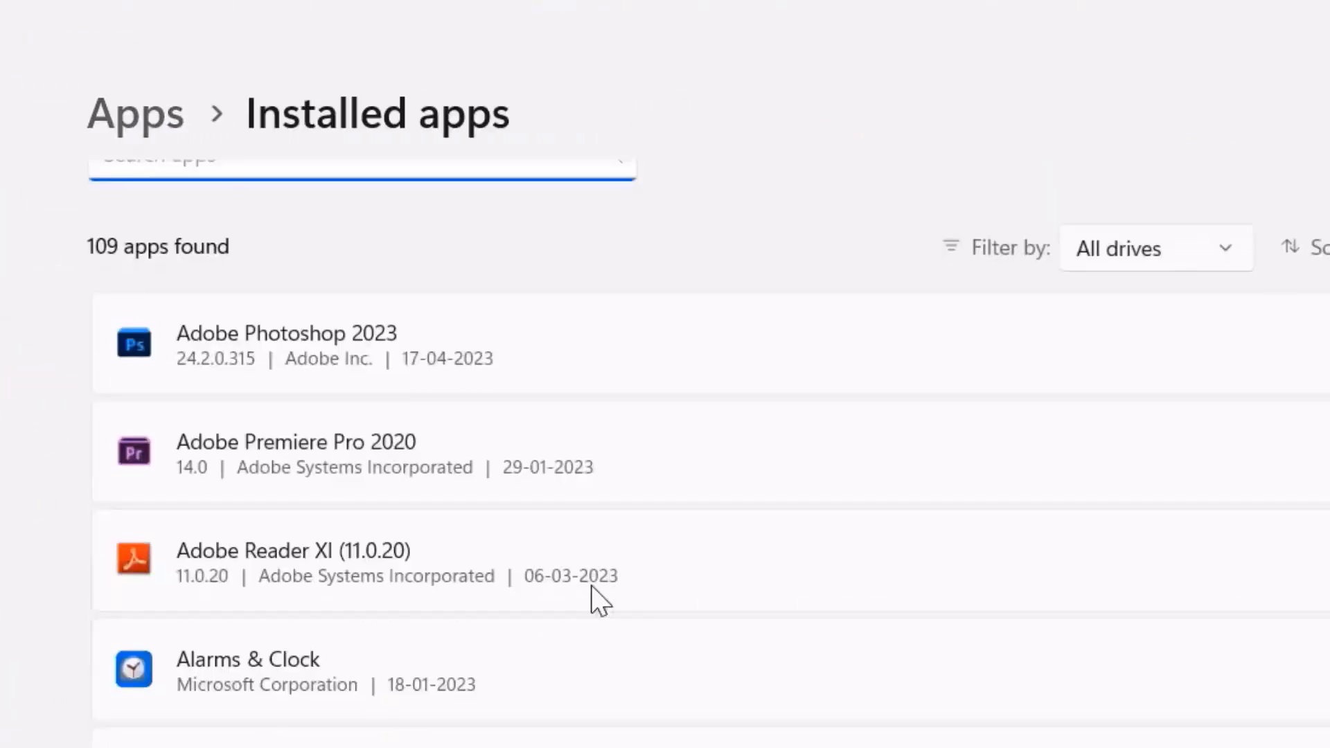
{"action": "scroll", "coordinate": [592, 587], "scroll_direction": "down", "scroll_amount": 10}
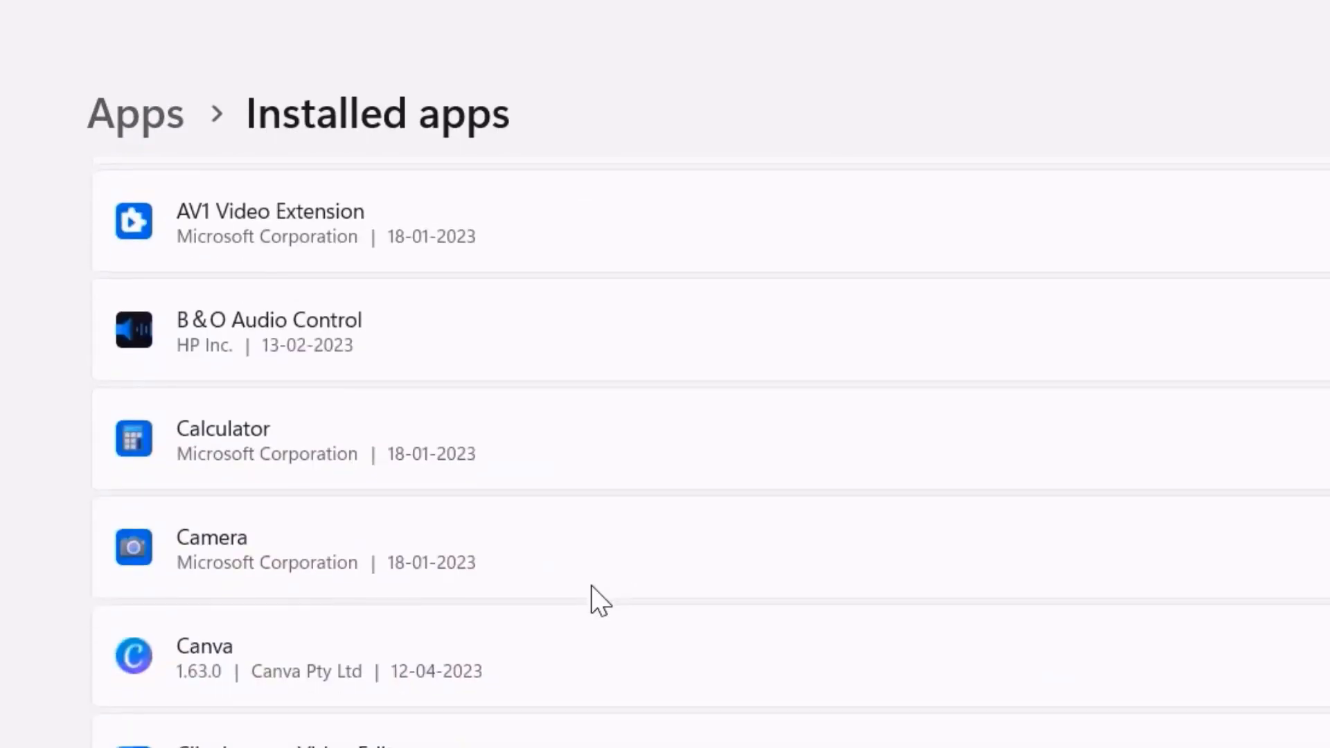
{"action": "scroll", "coordinate": [592, 586], "scroll_direction": "down", "scroll_amount": 10}
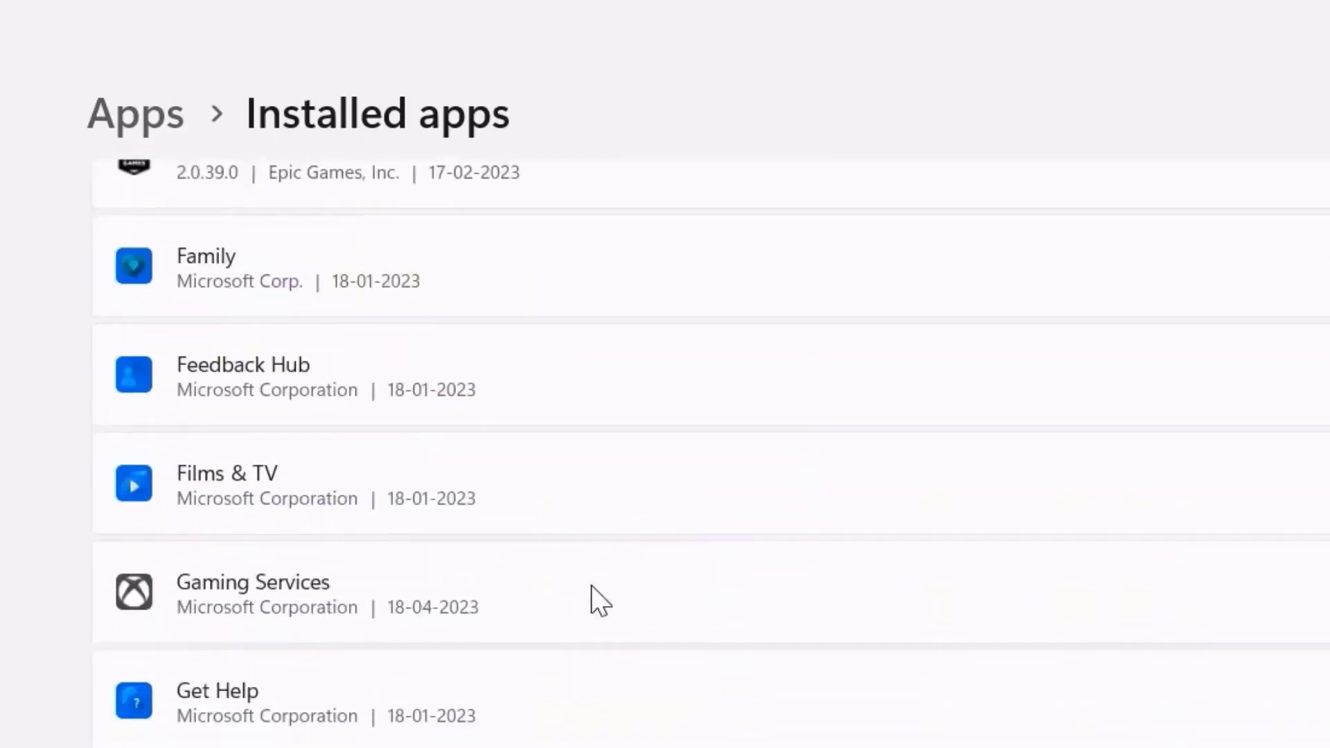
{"action": "scroll", "coordinate": [591, 585], "scroll_direction": "down", "scroll_amount": 10}
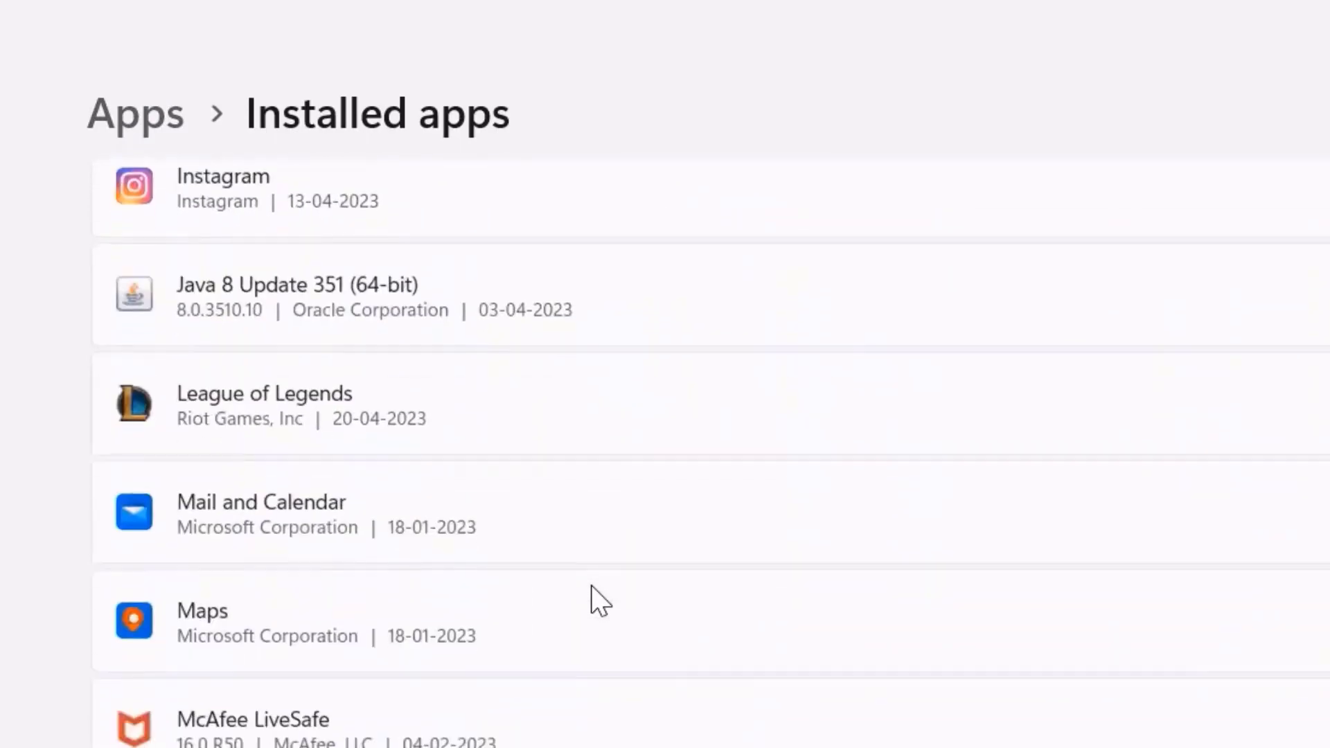
{"action": "scroll", "coordinate": [591, 584], "scroll_direction": "down", "scroll_amount": 10}
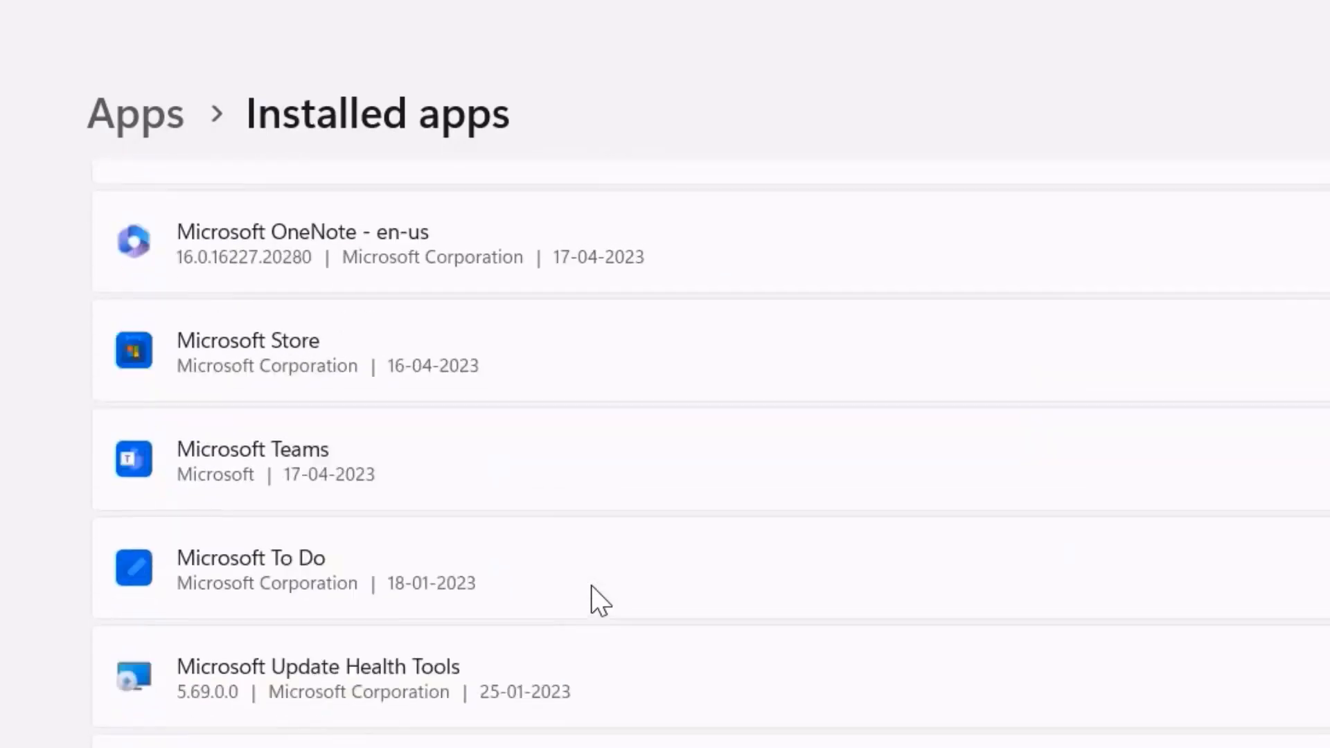
{"action": "scroll", "coordinate": [591, 585], "scroll_direction": "down", "scroll_amount": 10}
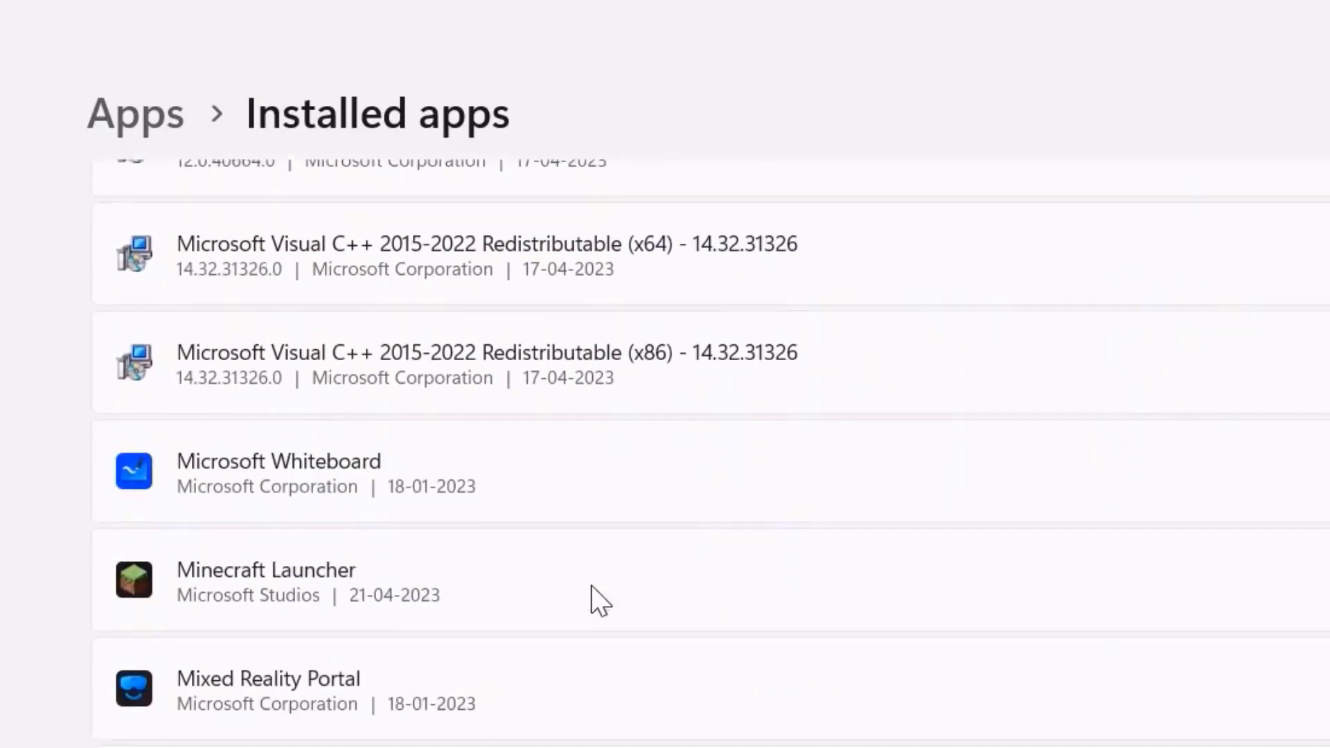
{"action": "scroll", "coordinate": [591, 585], "scroll_direction": "down", "scroll_amount": 10}
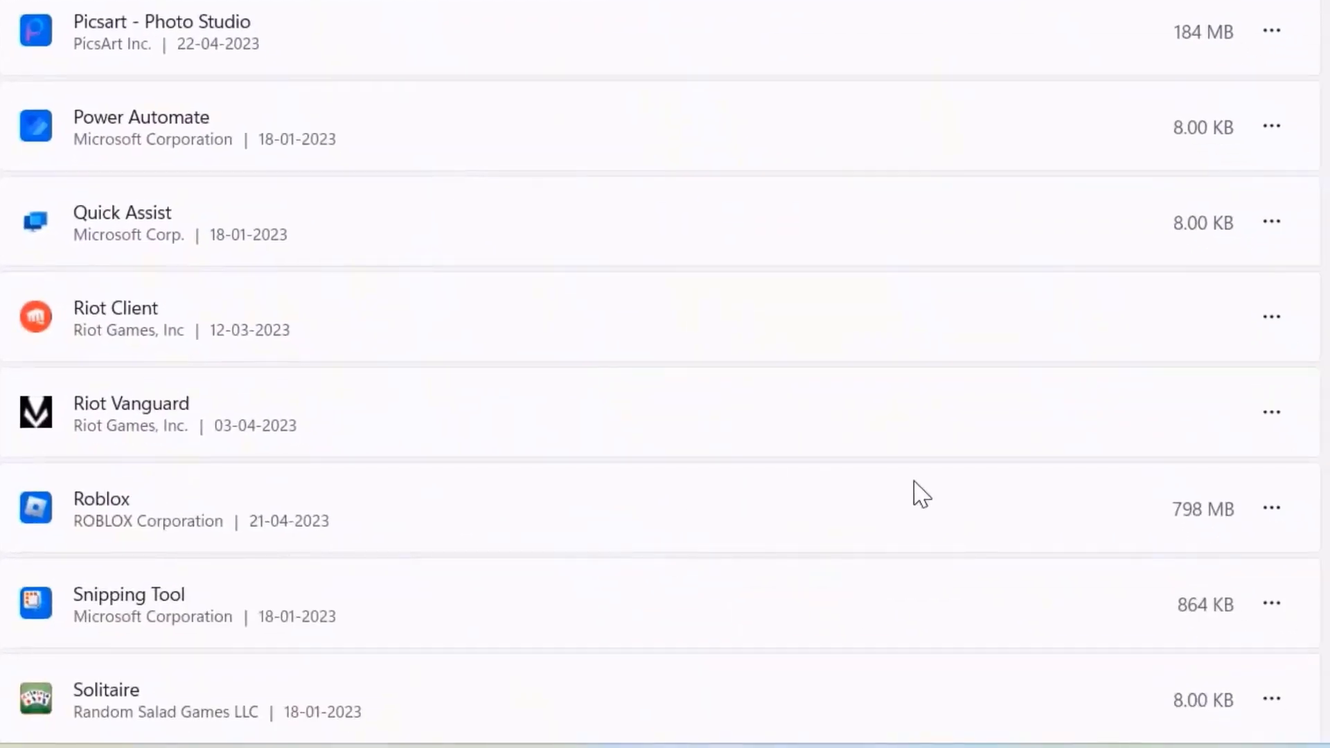
{"action": "left_click", "coordinate": [1272, 512]}
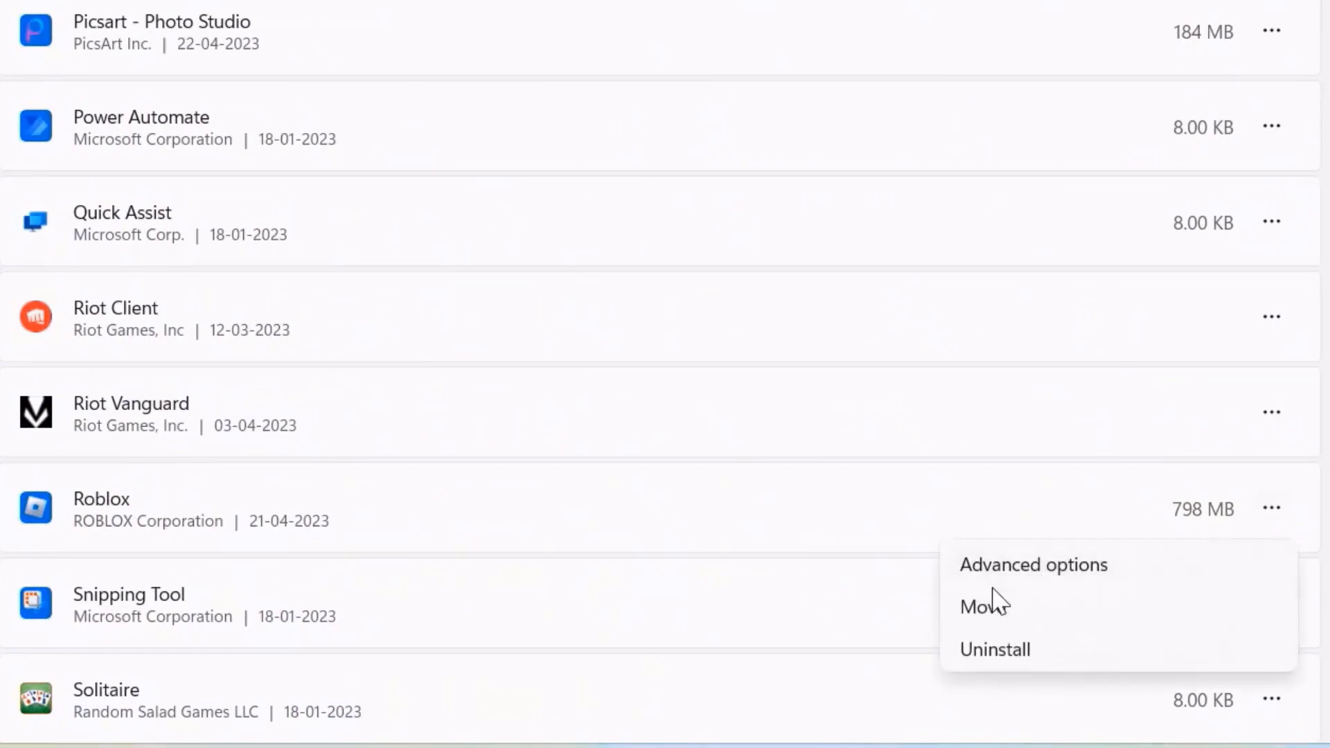
On Roblox's advanced options page, expand the 'Let this app run in background' choices.
{"action": "left_click", "coordinate": [1025, 569]}
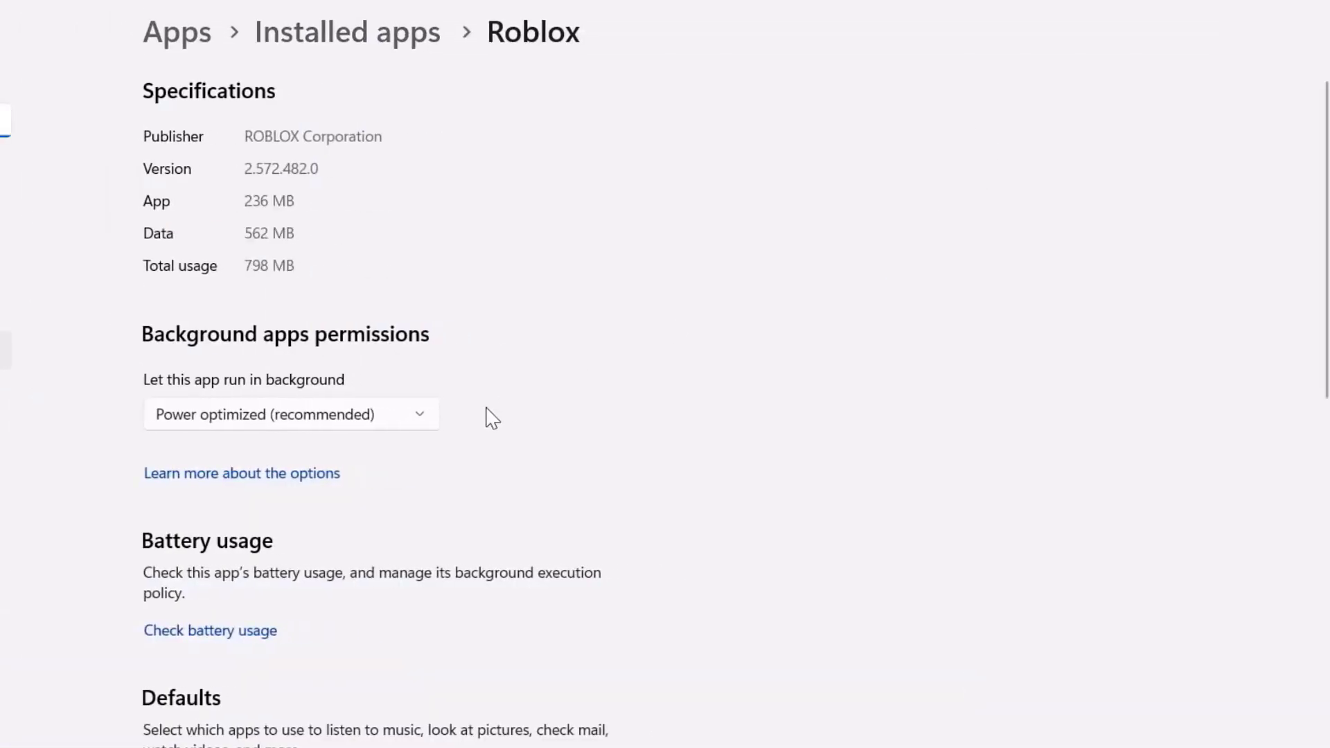
{"action": "left_click", "coordinate": [424, 416]}
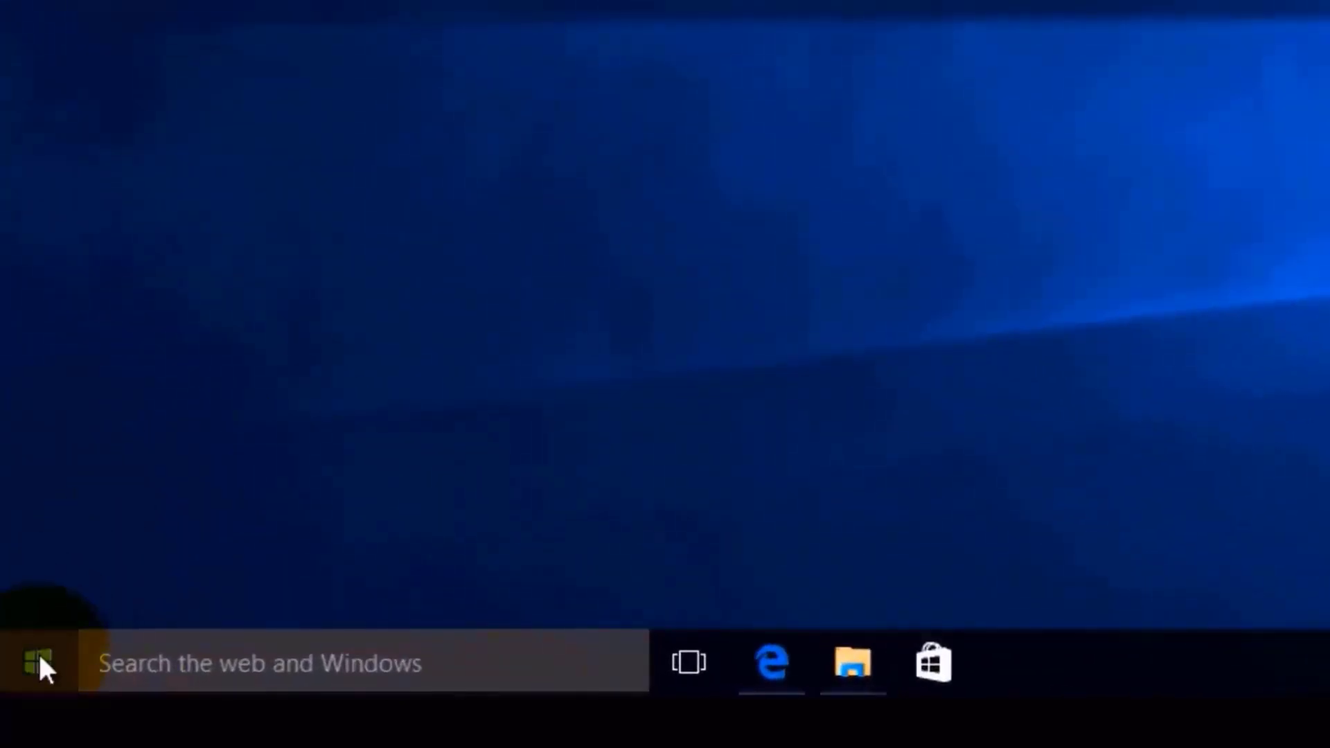
Show the Start menu's power choices, including Shut down and Restart.
{"action": "left_click", "coordinate": [38, 651]}
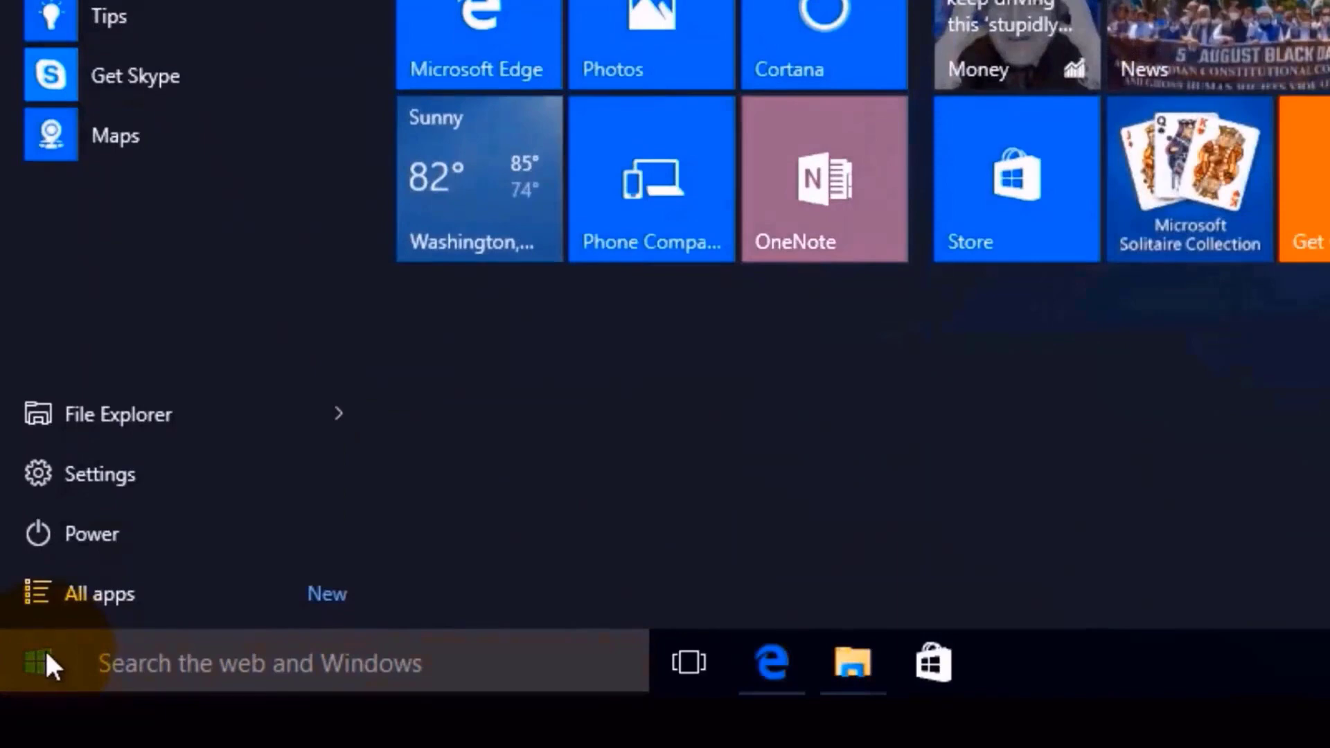
{"action": "left_click", "coordinate": [115, 532]}
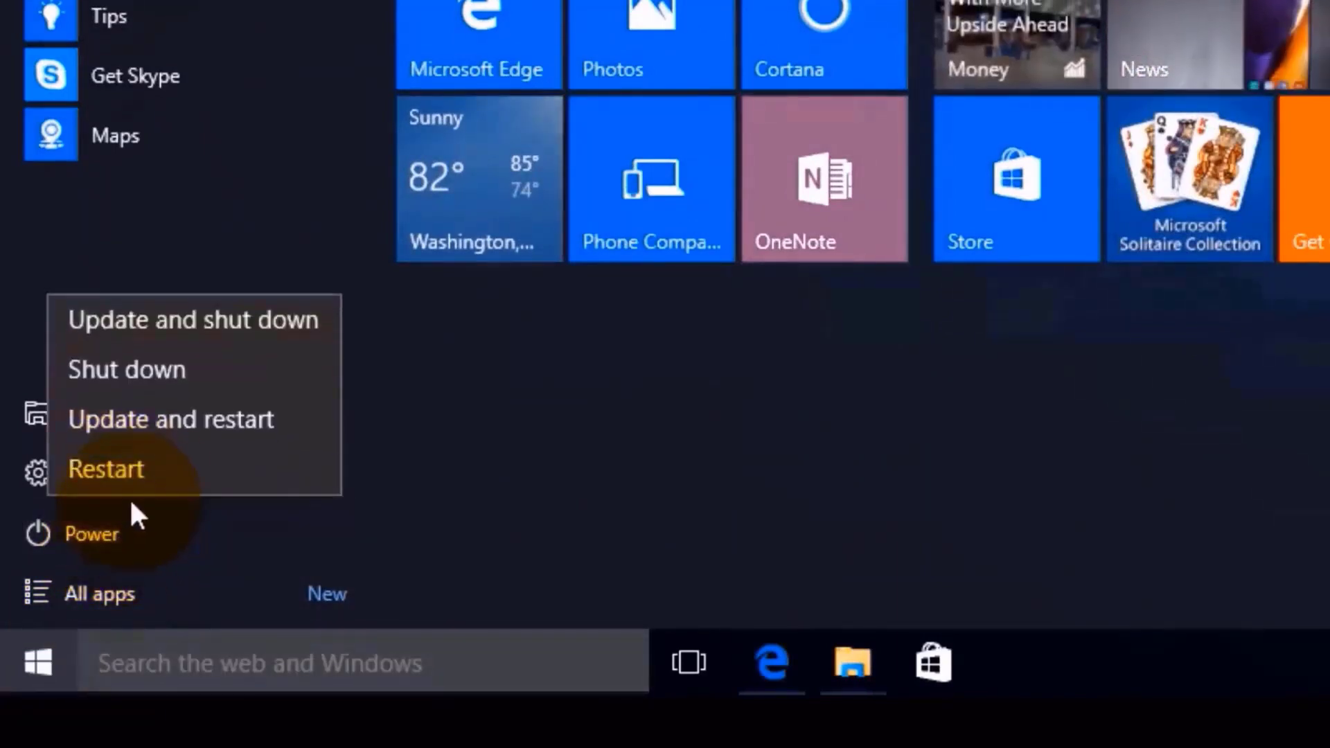